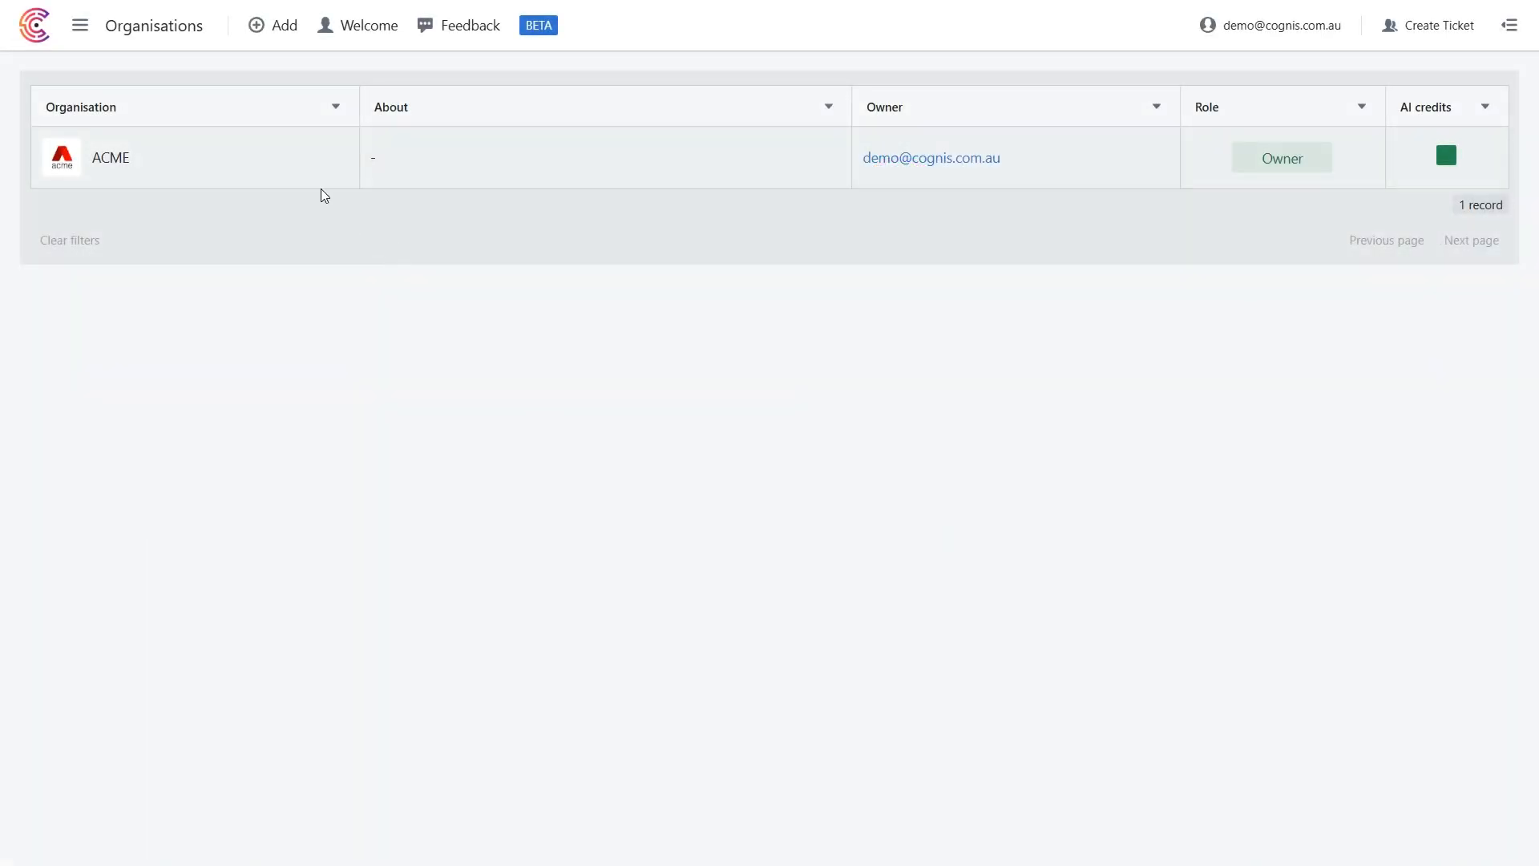
Open the ACME organisation's API integrations and review the Trello - Create Card configuration and the HubSpot - Get Contact details.
click(308, 172)
click(184, 91)
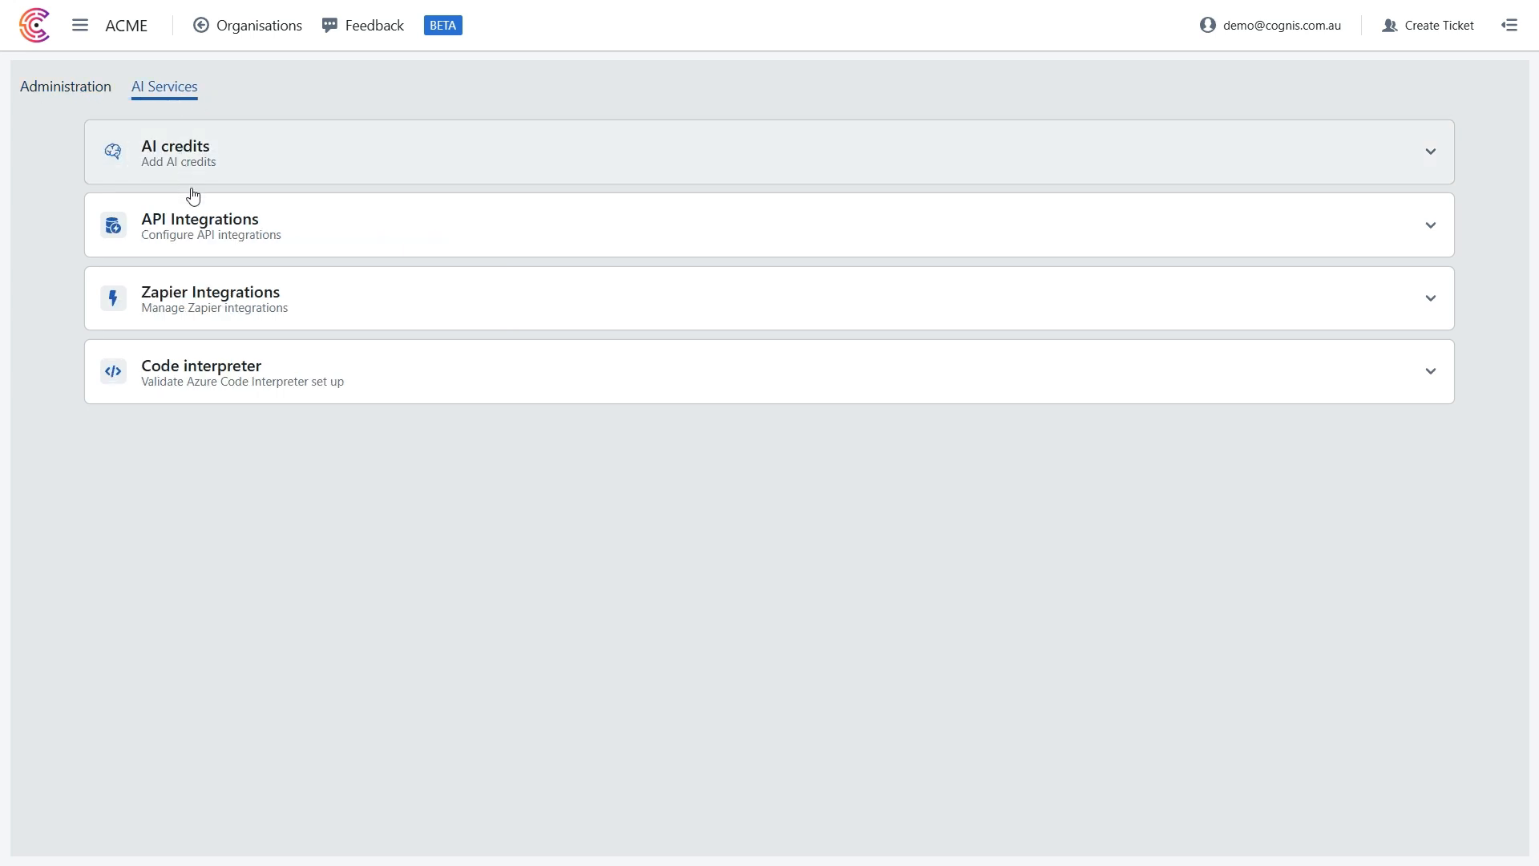
click(195, 215)
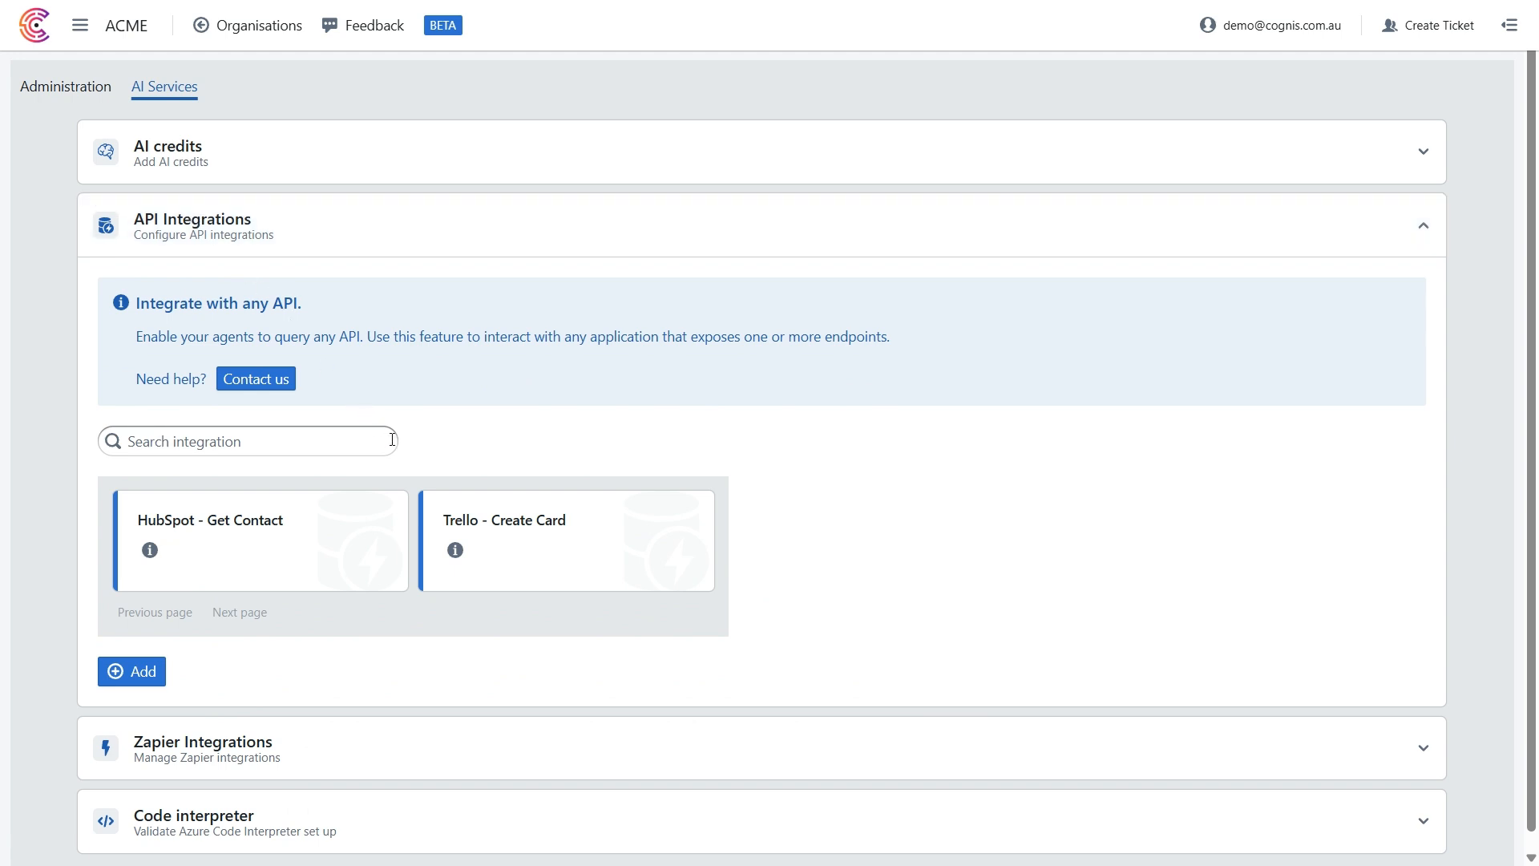
click(506, 530)
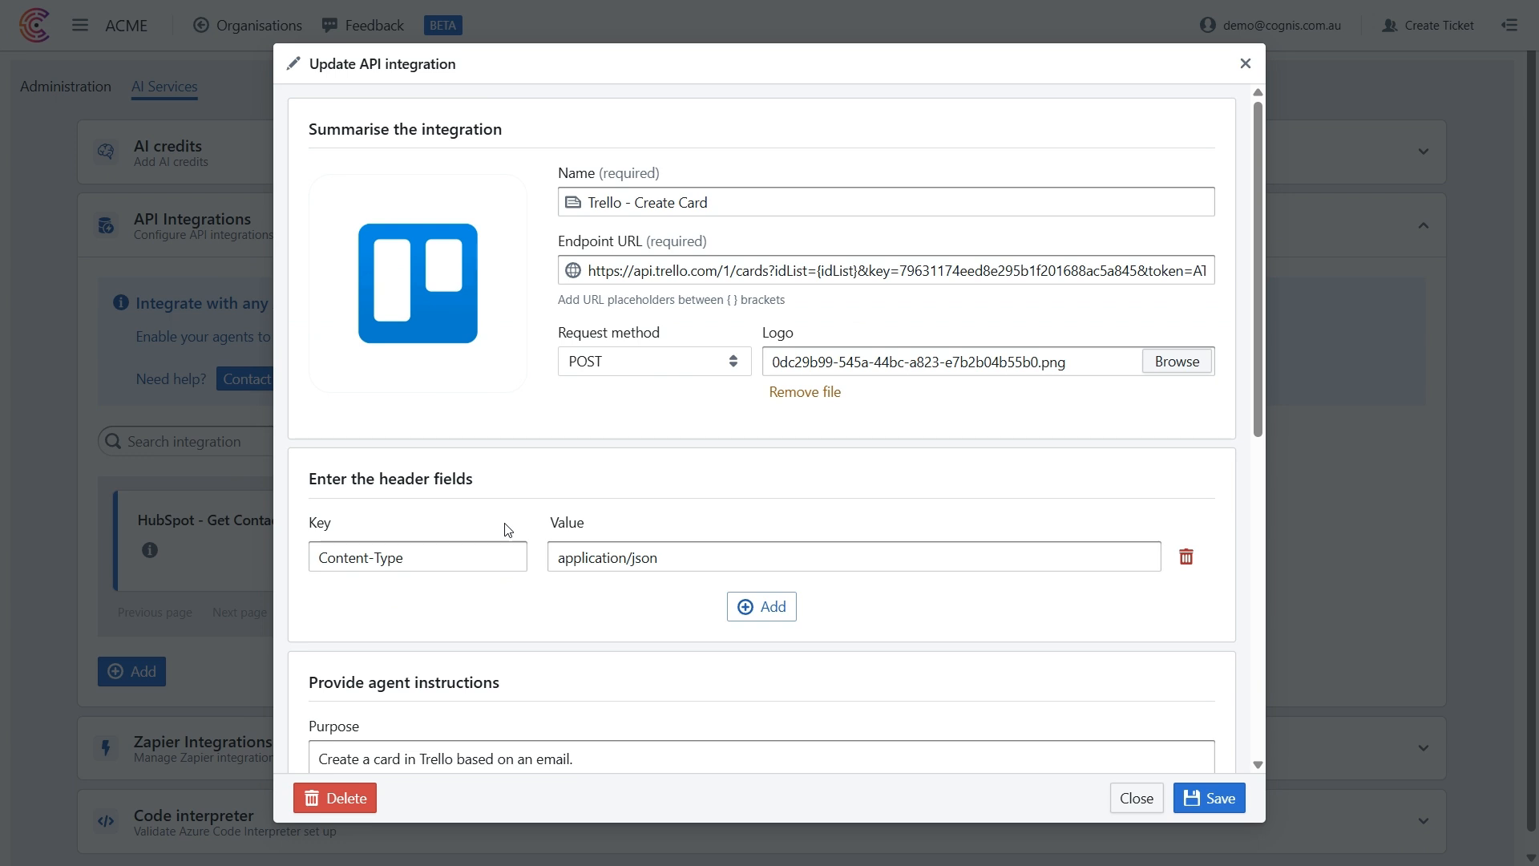
scroll(506, 530, down, 4)
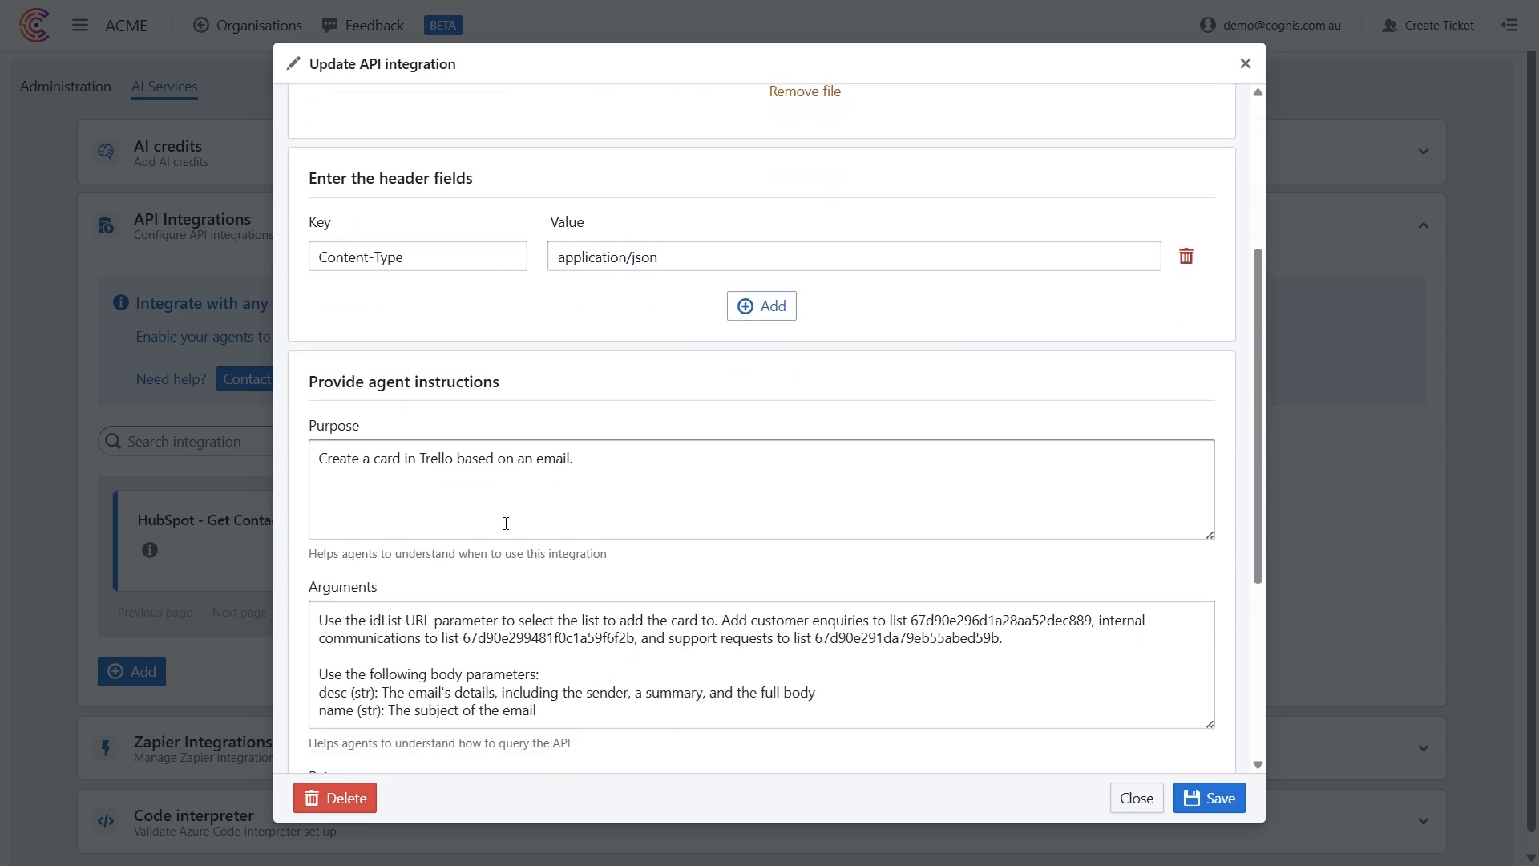
scroll(506, 524, down, 3)
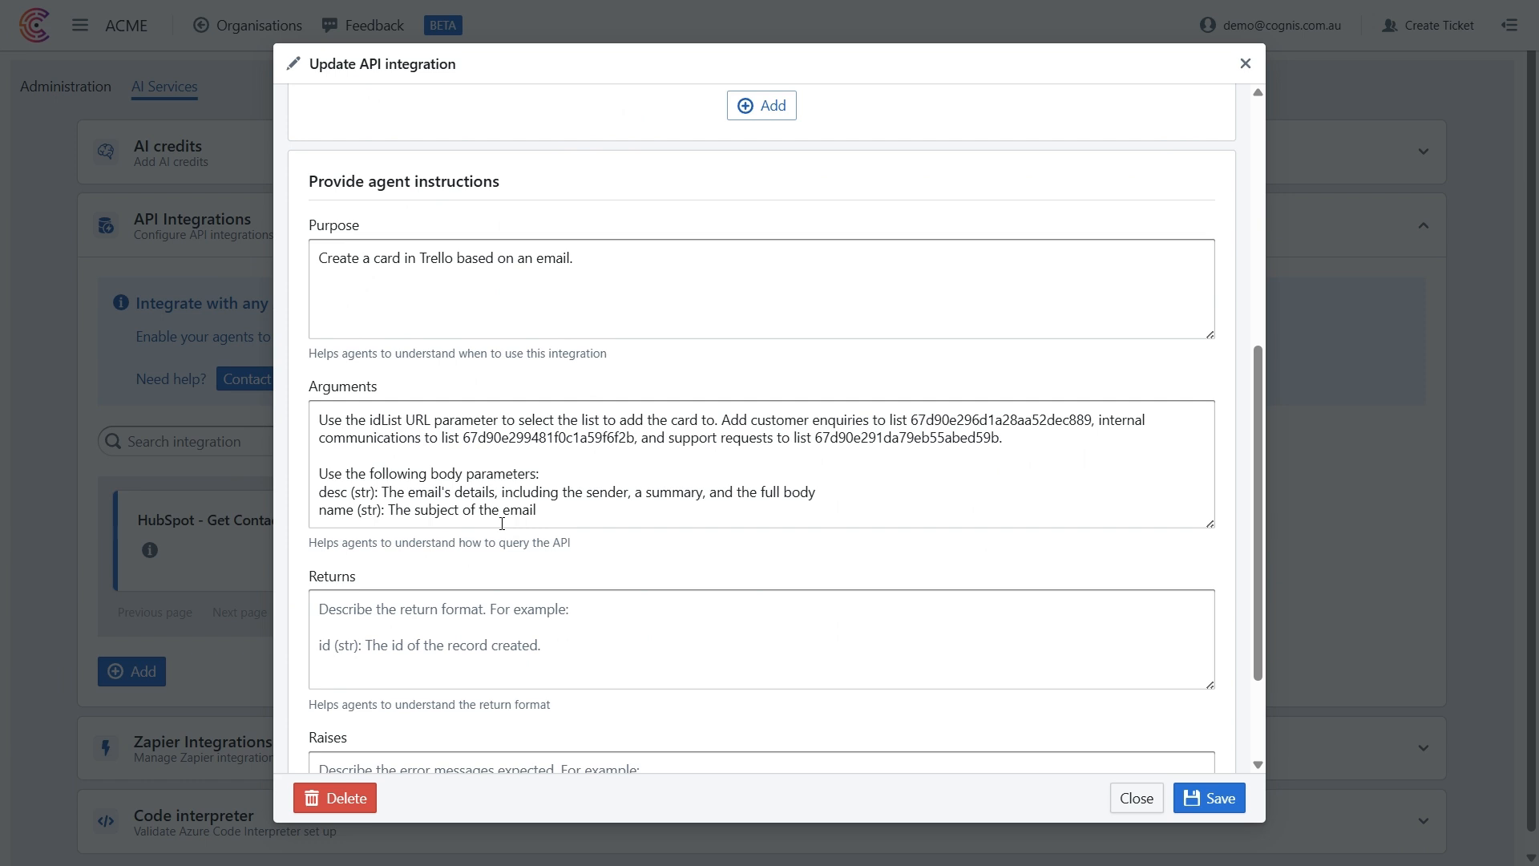
mouse_move(155, 564)
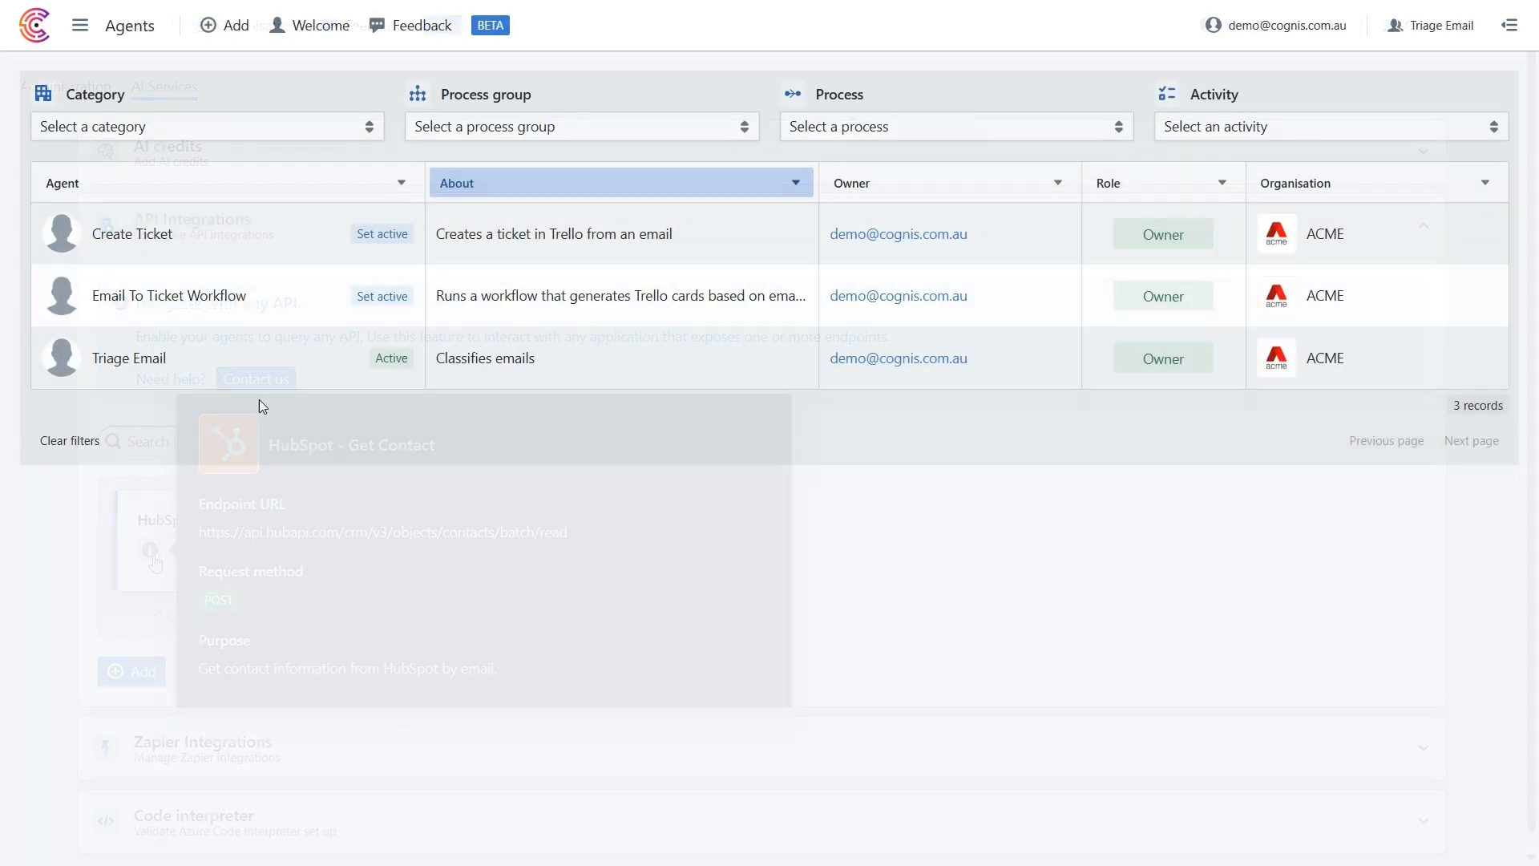
Open the Triage Email agent's advanced settings for editing and examine the output schema of its structured output mode.
click(241, 373)
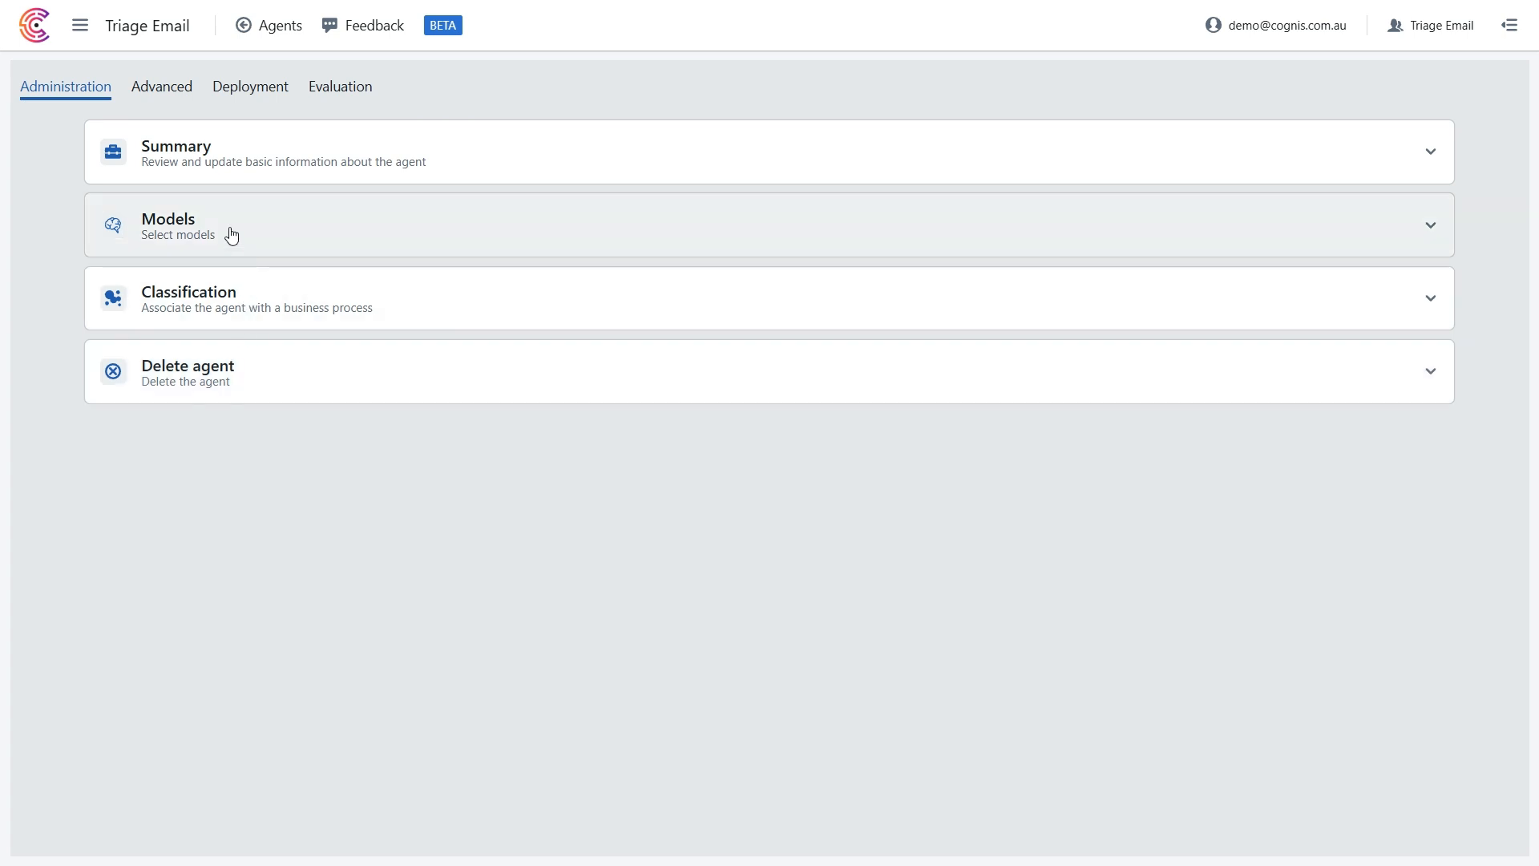
click(172, 98)
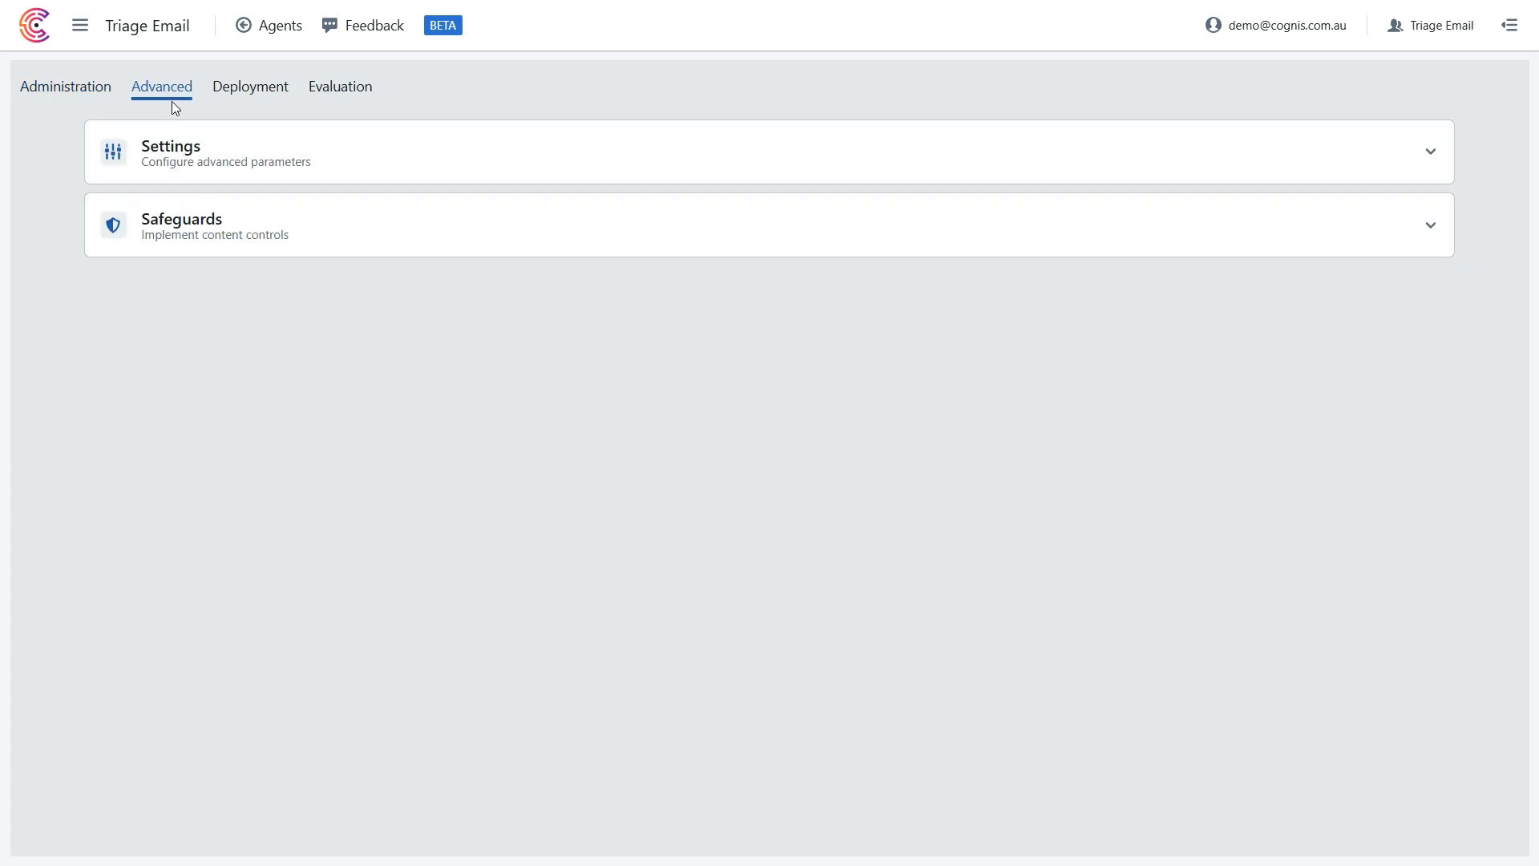
click(181, 144)
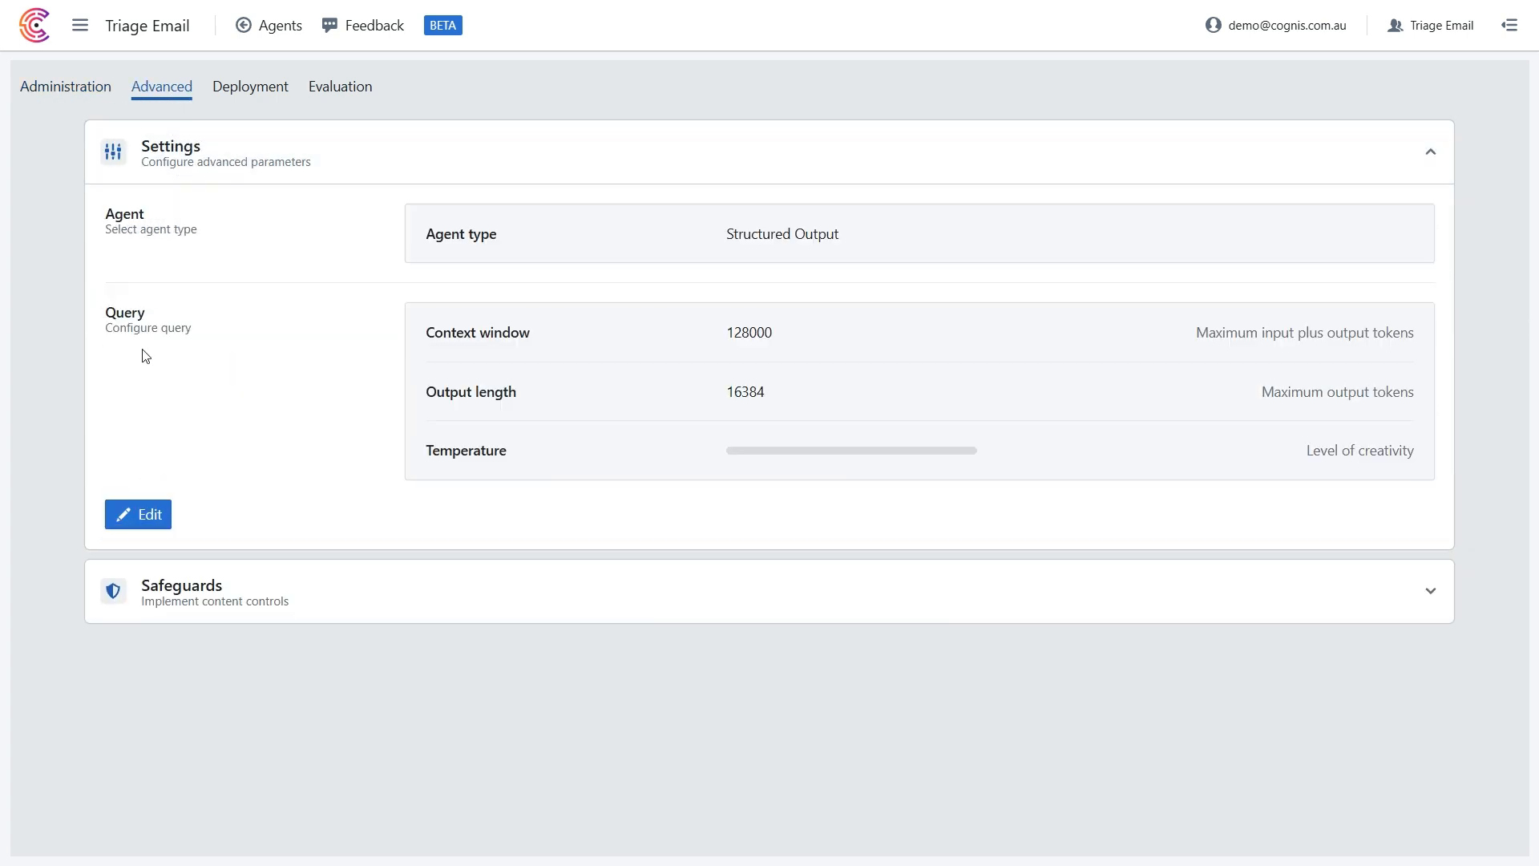
click(140, 514)
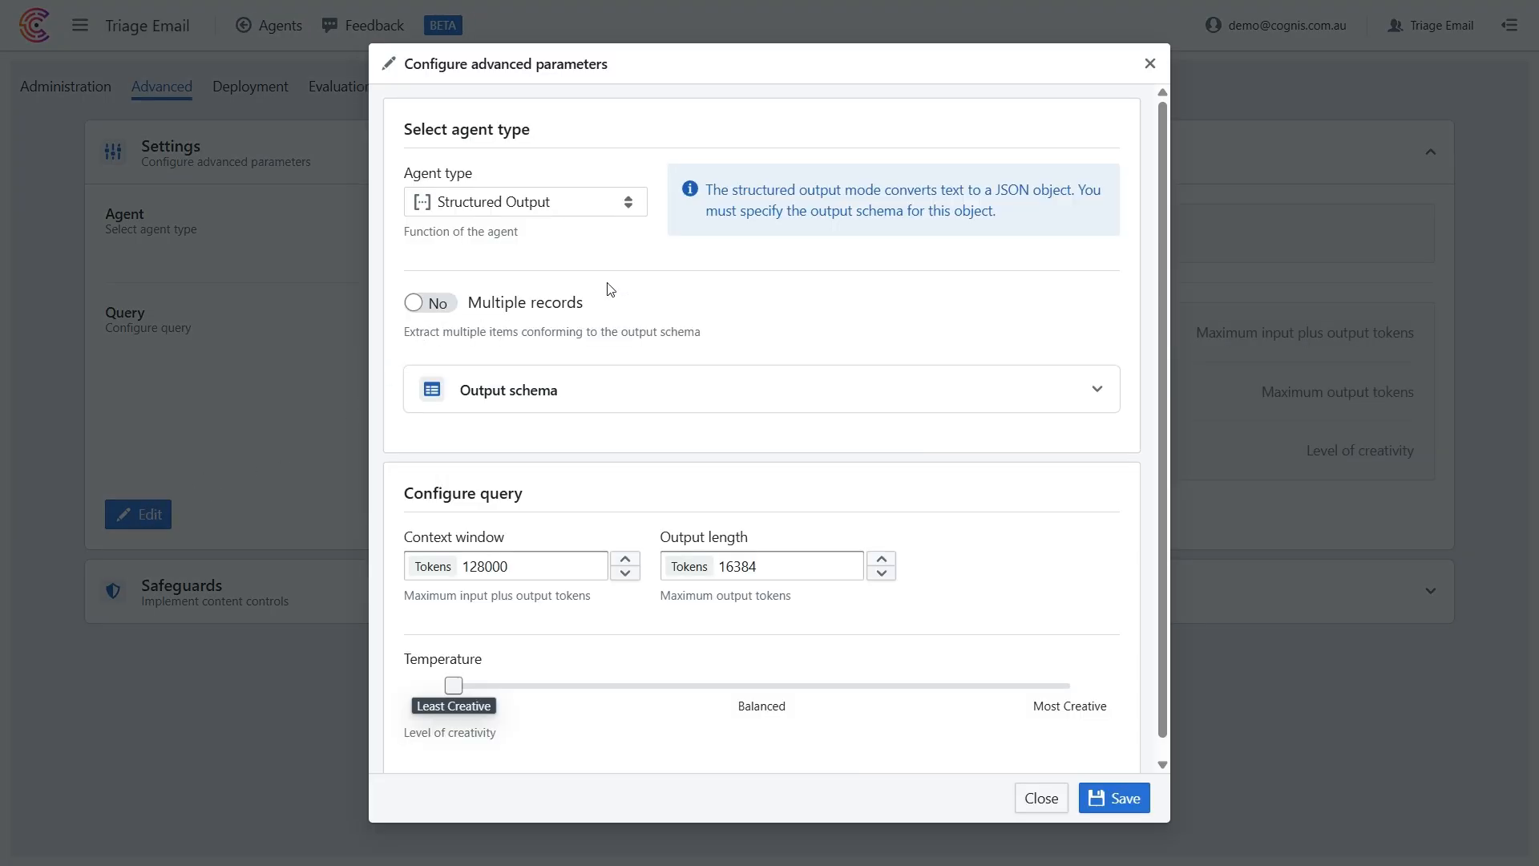
click(593, 386)
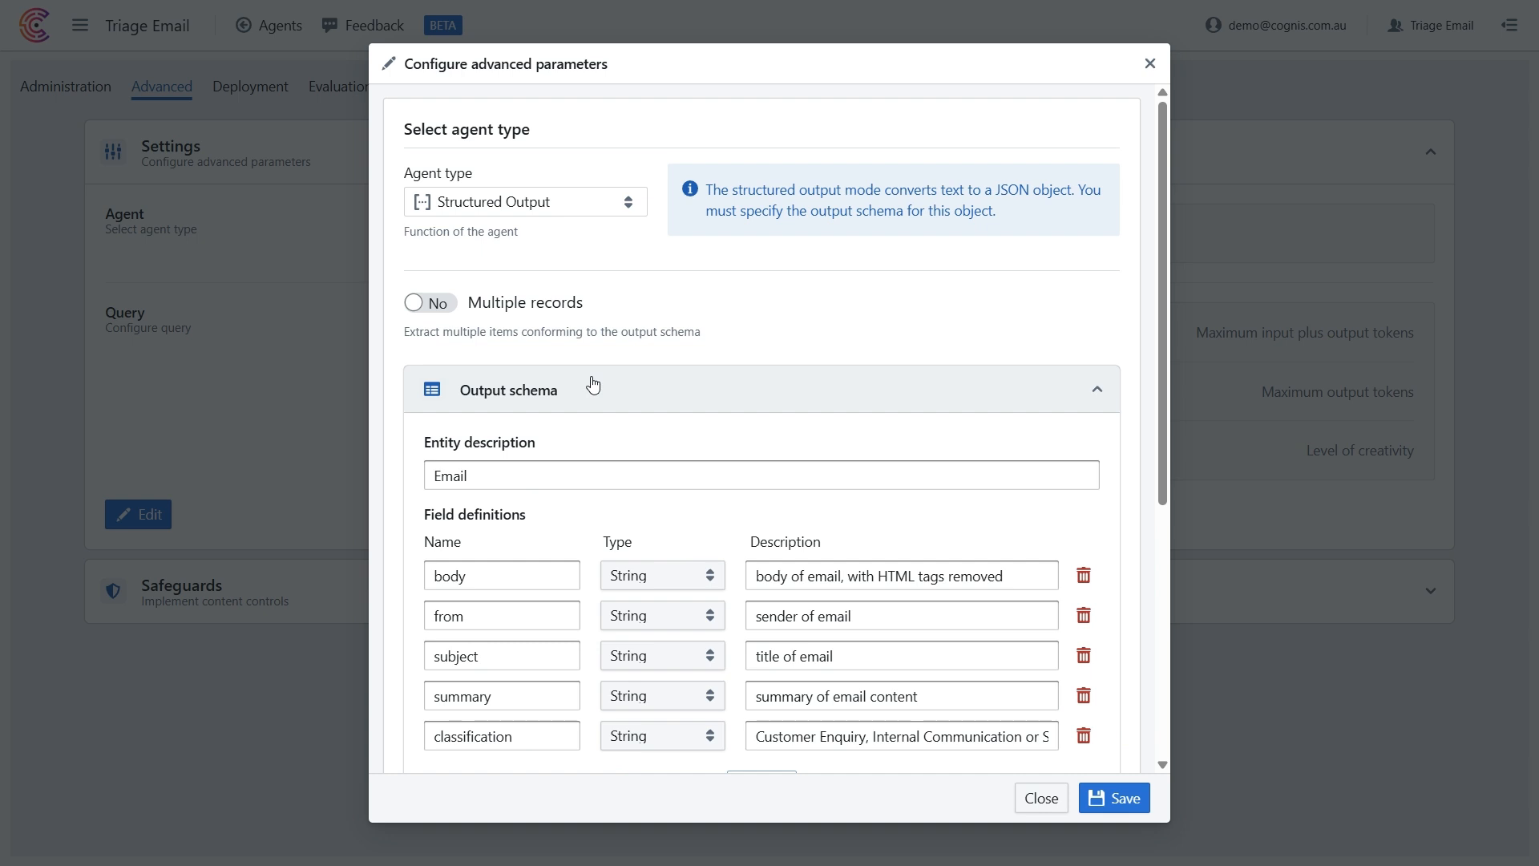
scroll(609, 409, down, 5)
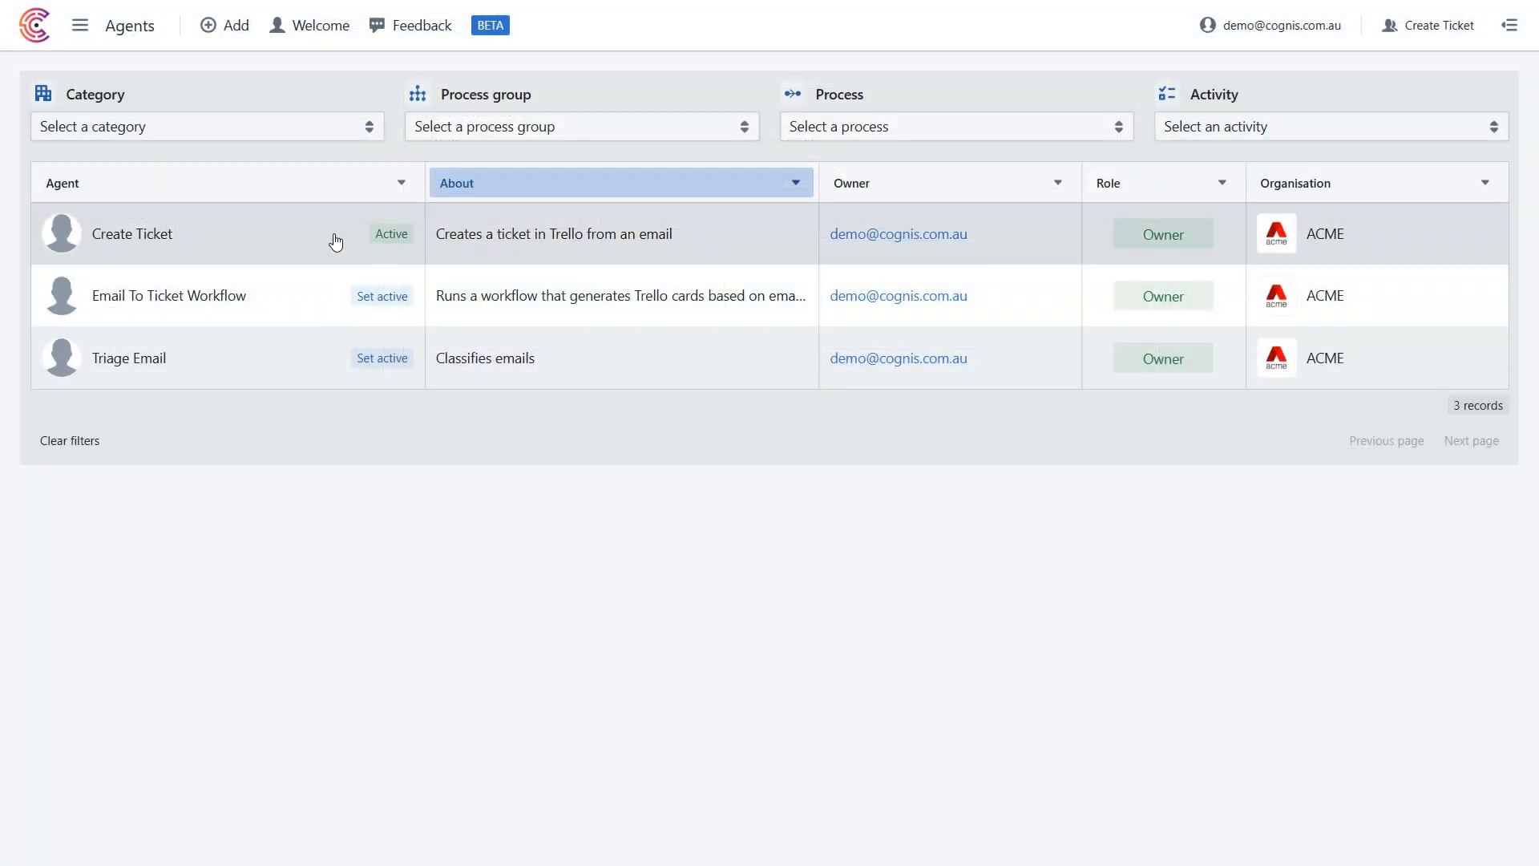
Review the Create Ticket agent's system prompt instructions and the API integrations activated in its skills.
click(336, 242)
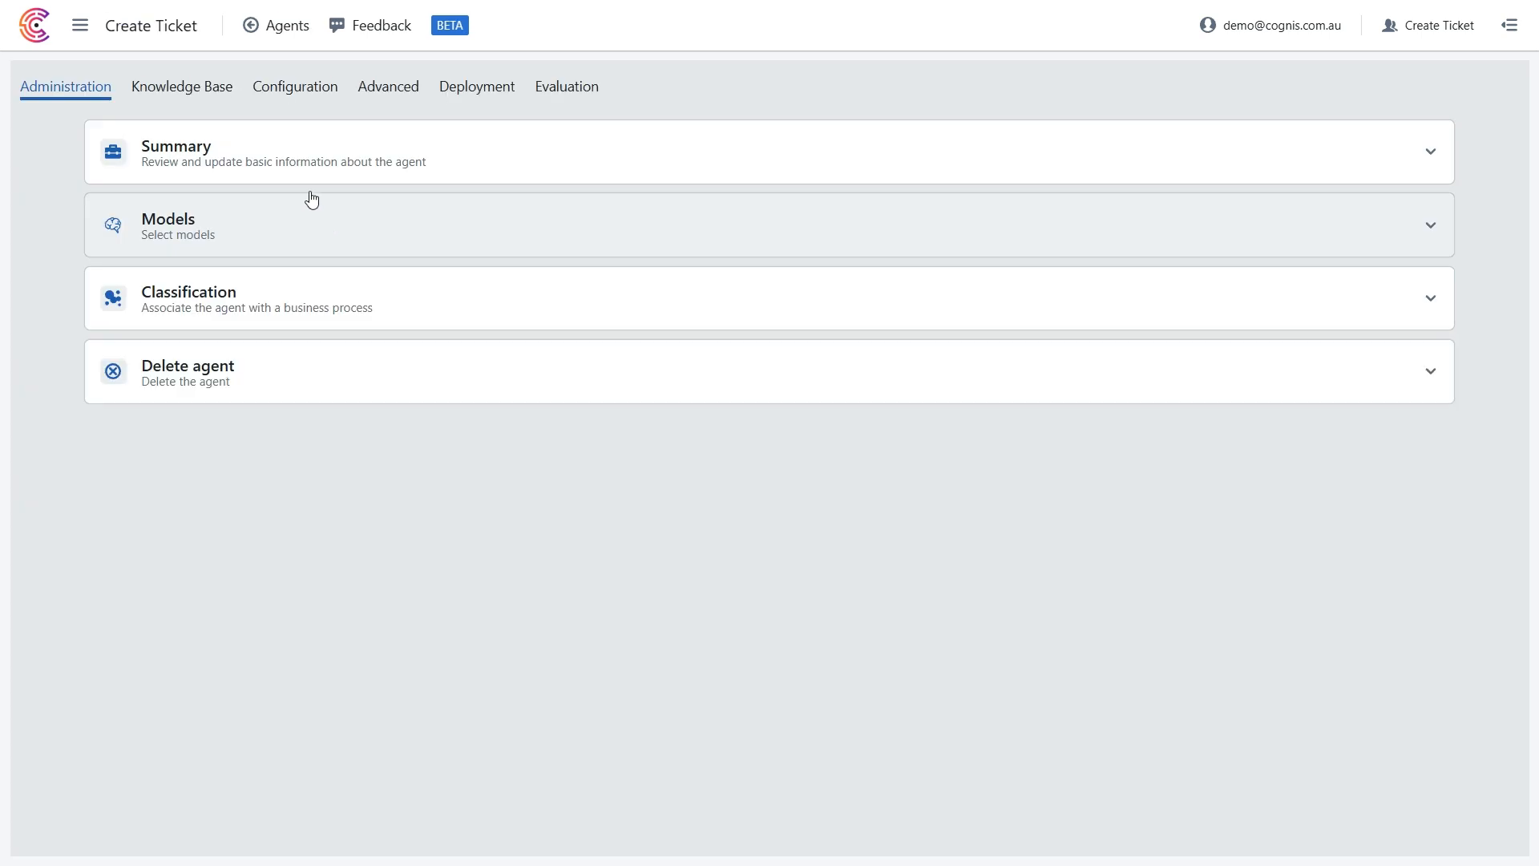
click(281, 91)
click(271, 152)
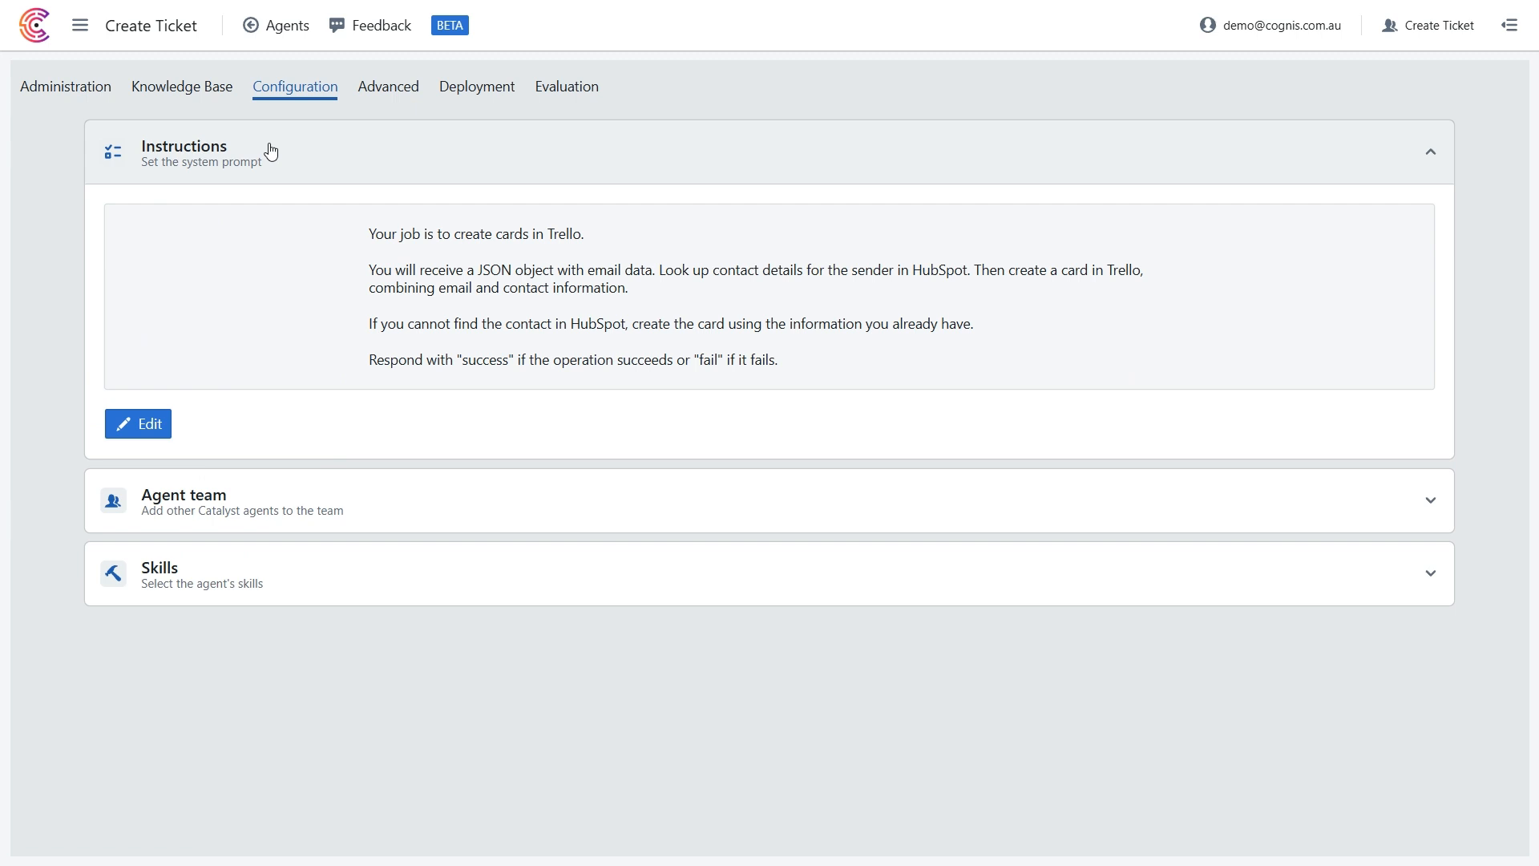
click(249, 574)
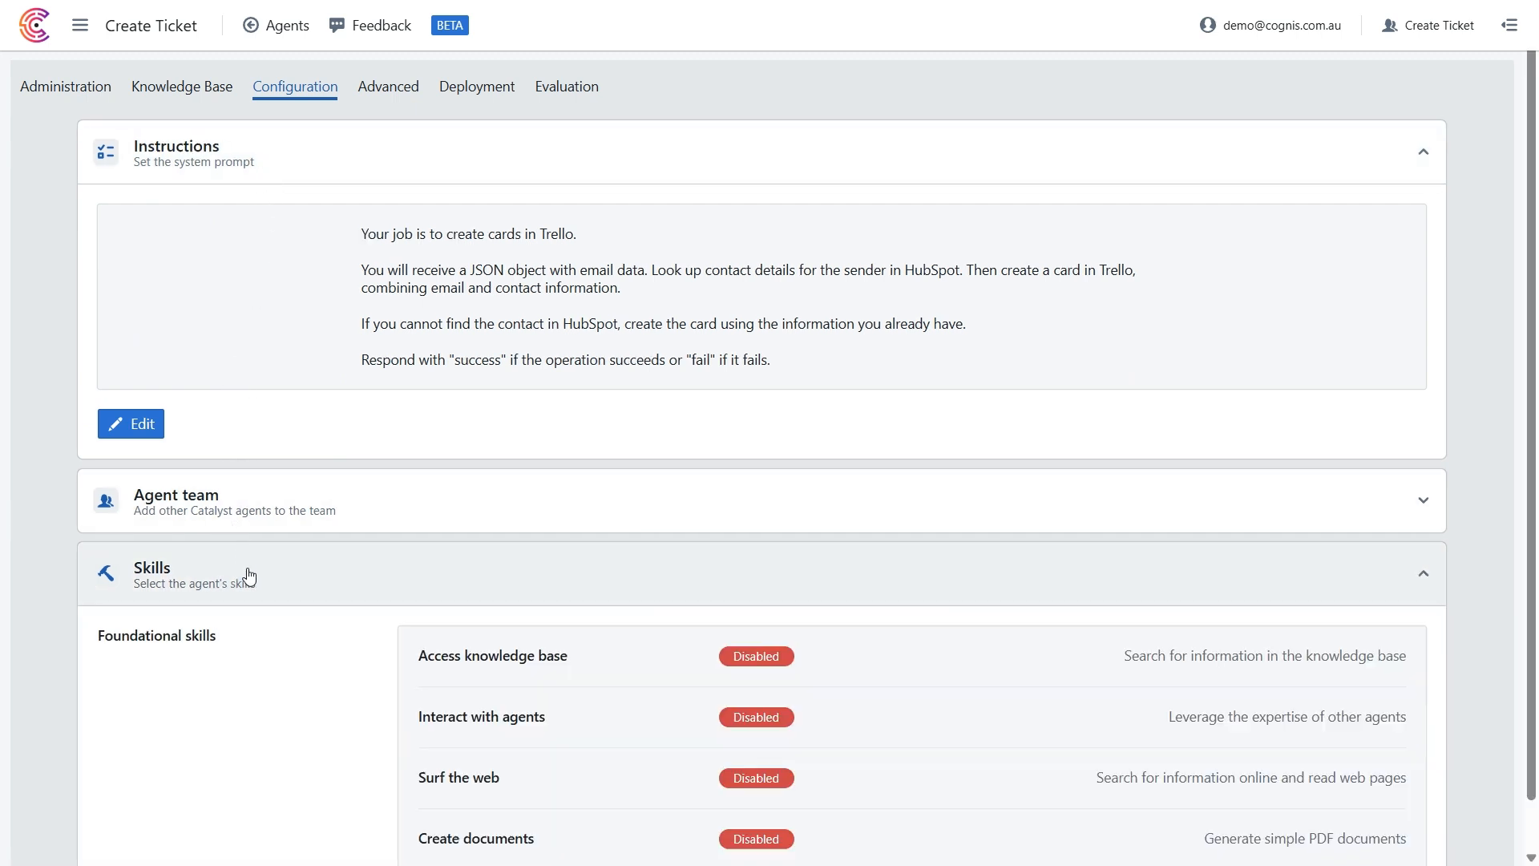
scroll(249, 575, down, 7)
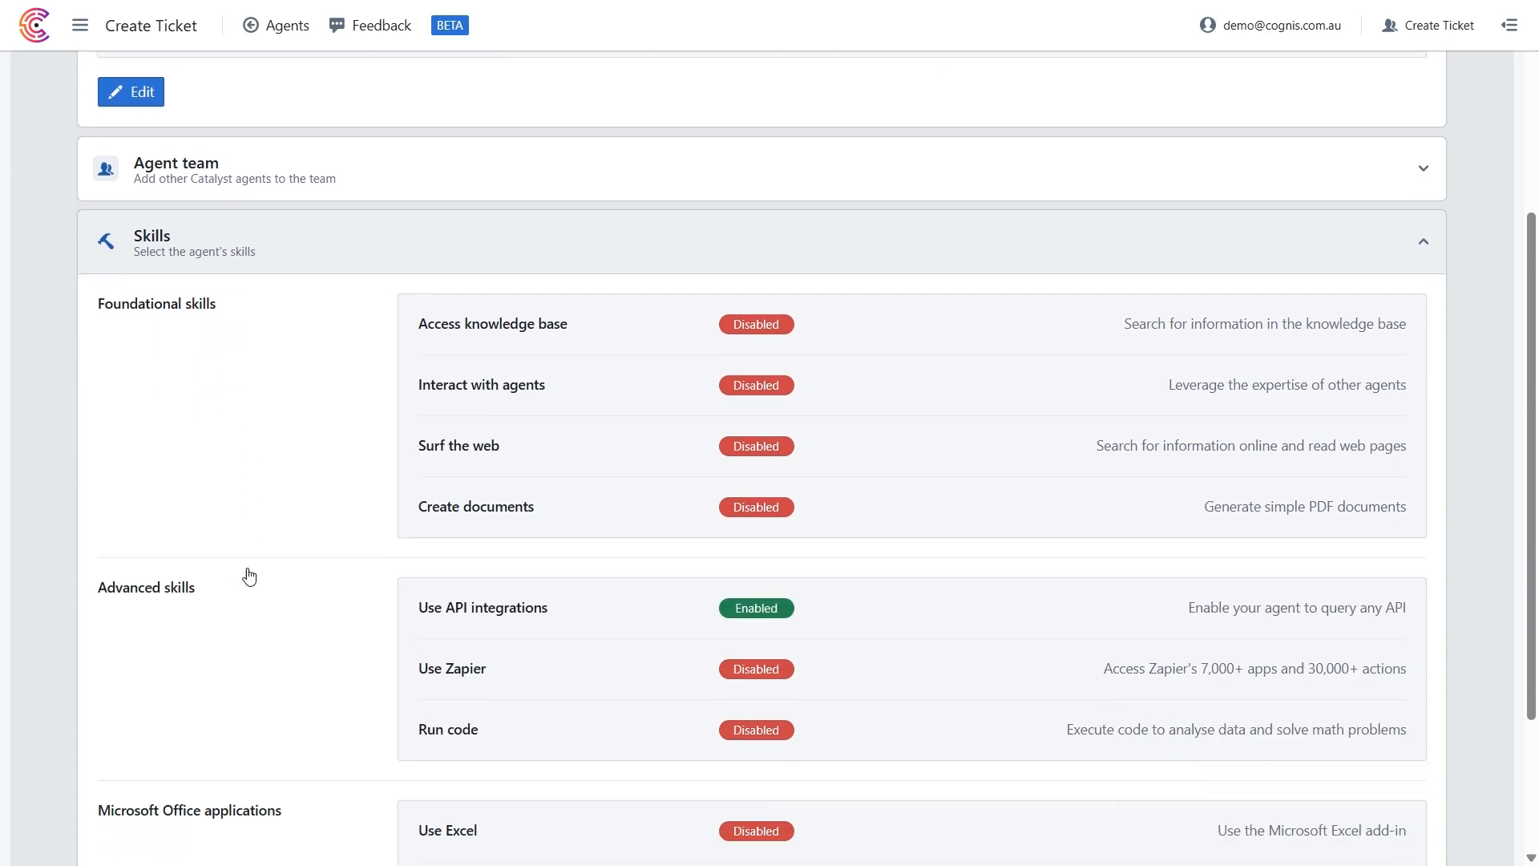
click(133, 797)
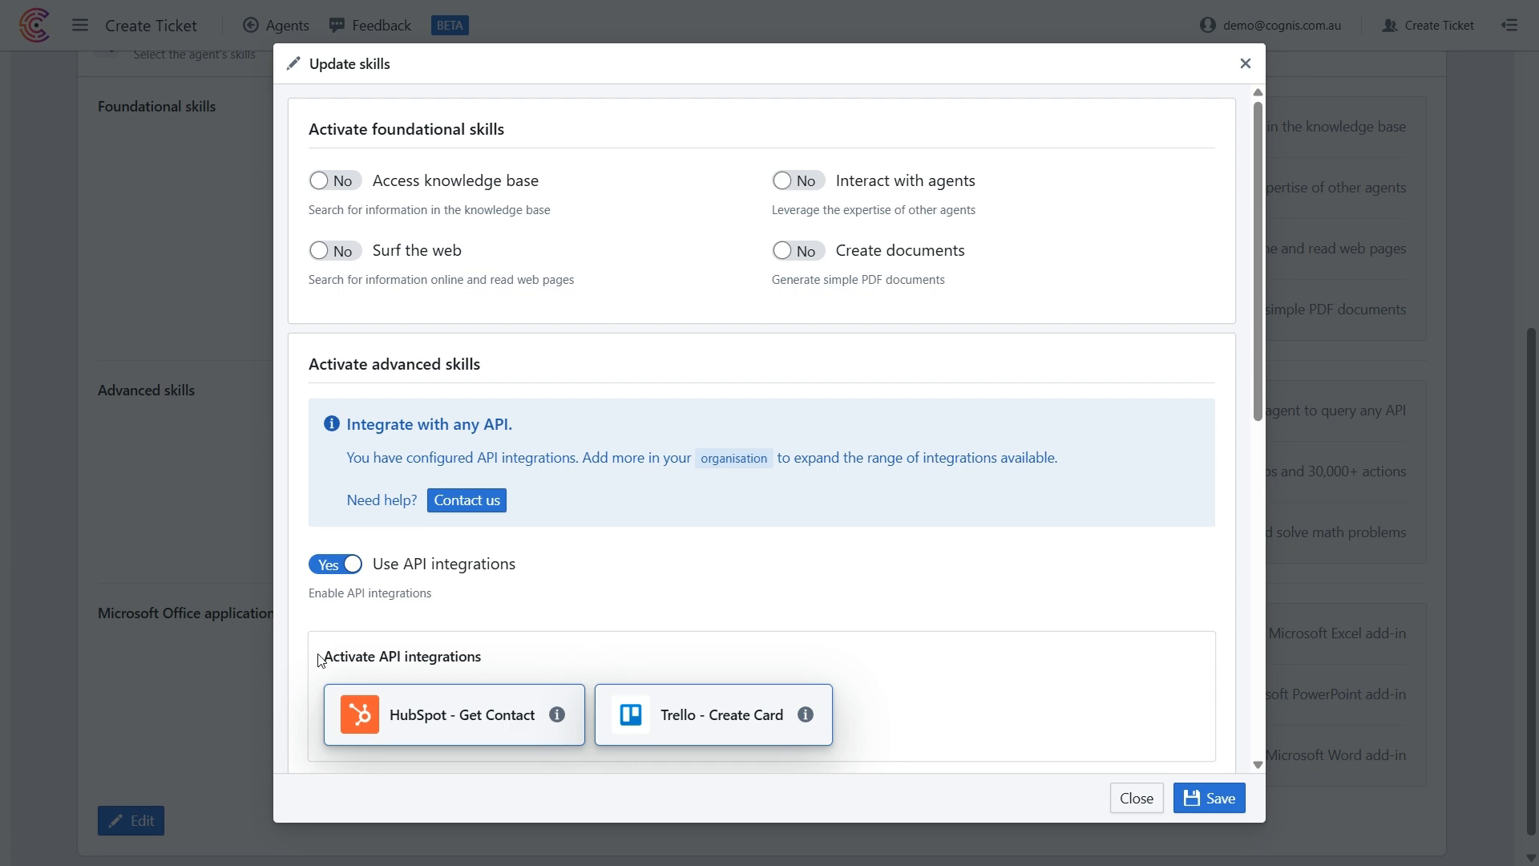
scroll(400, 592, down, 4)
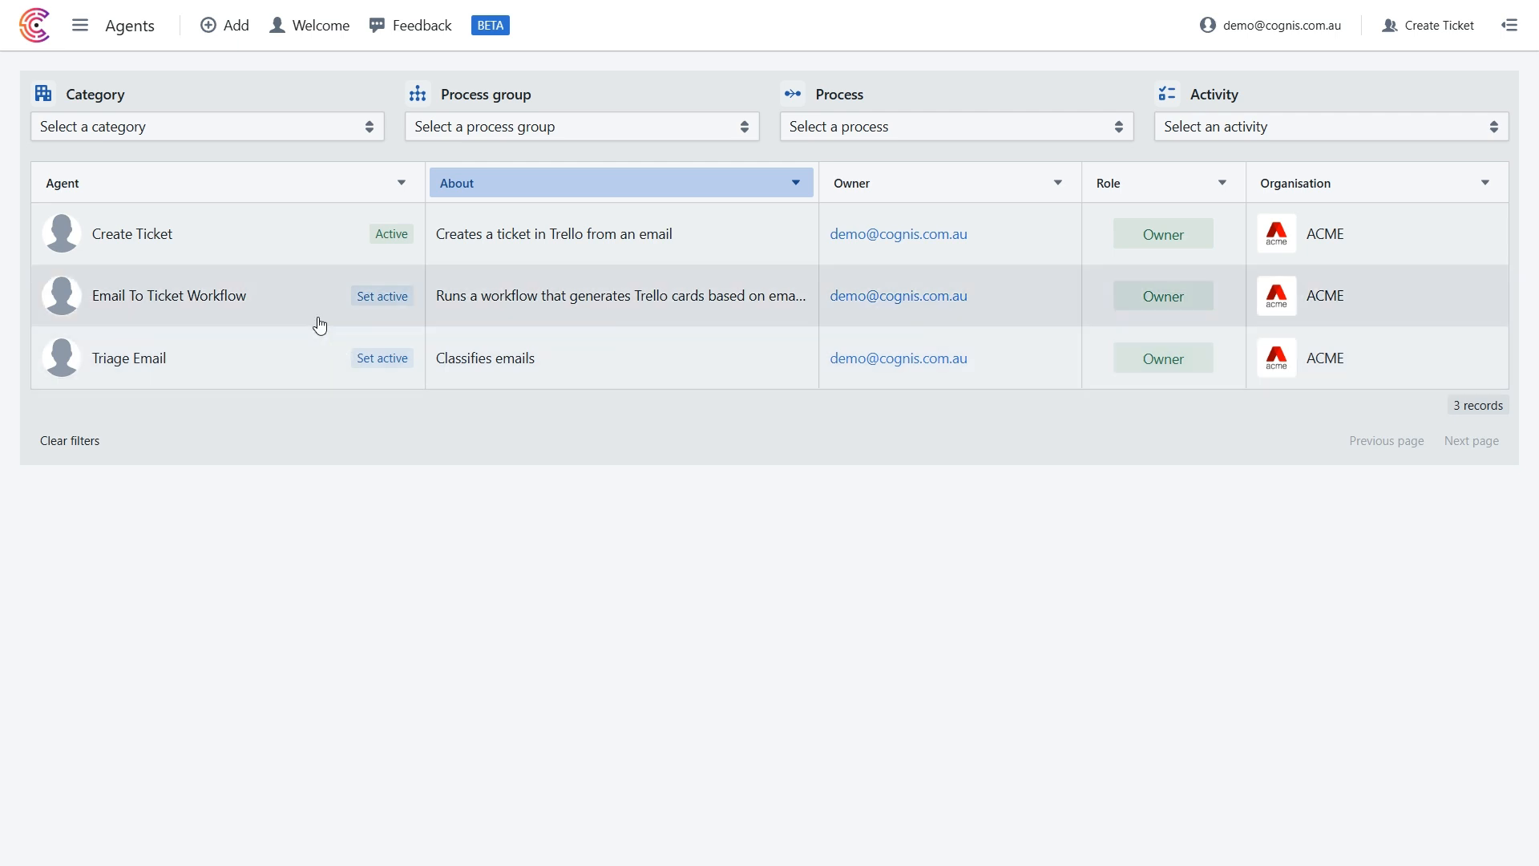
Review the Email To Ticket Workflow agent's workflow design and the API access details for submitting queries to it.
click(320, 324)
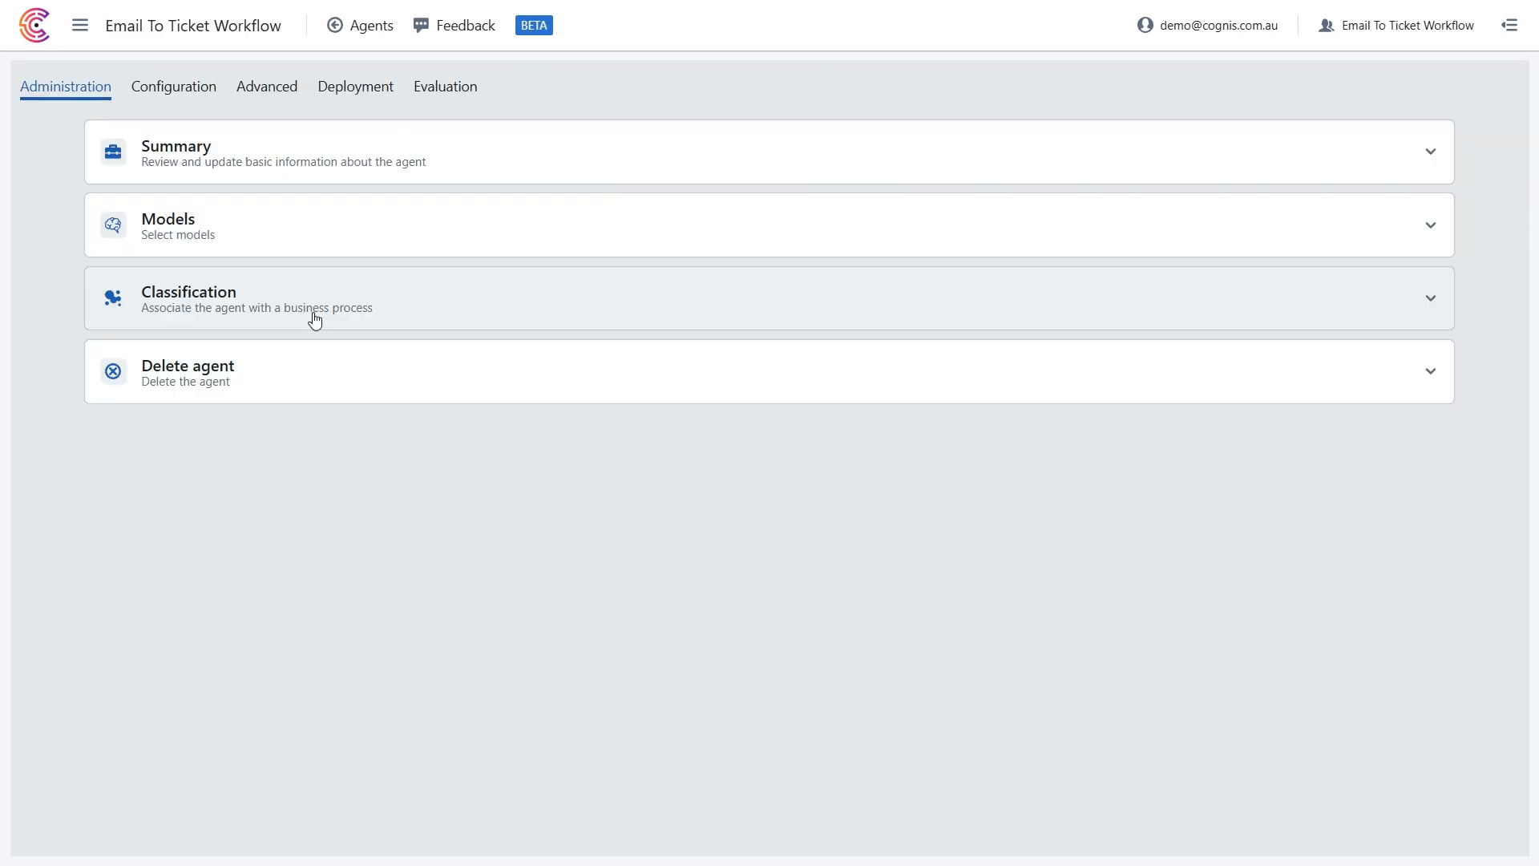
click(260, 90)
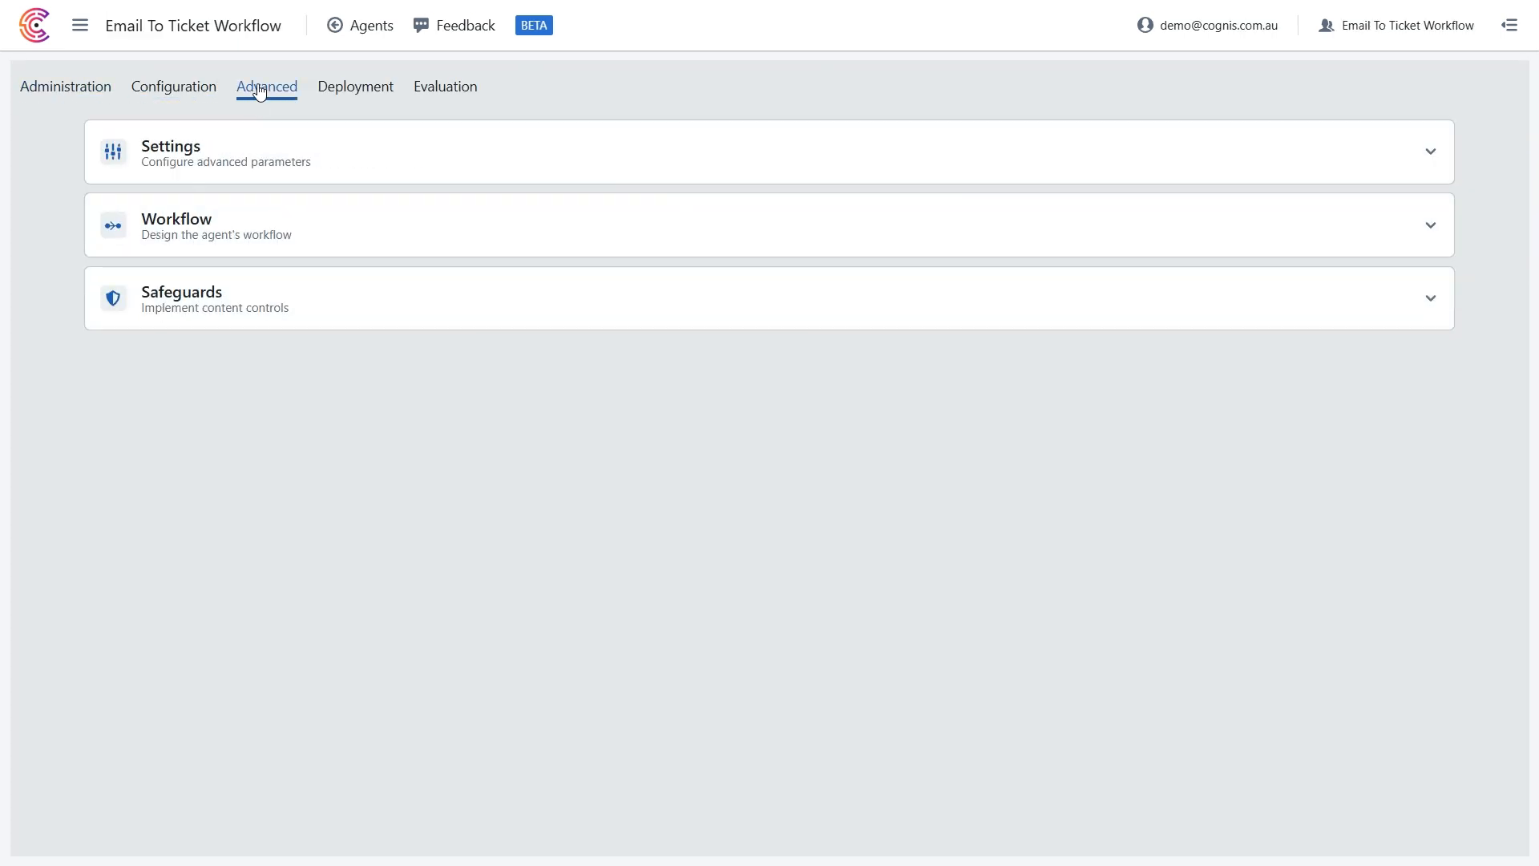
click(242, 230)
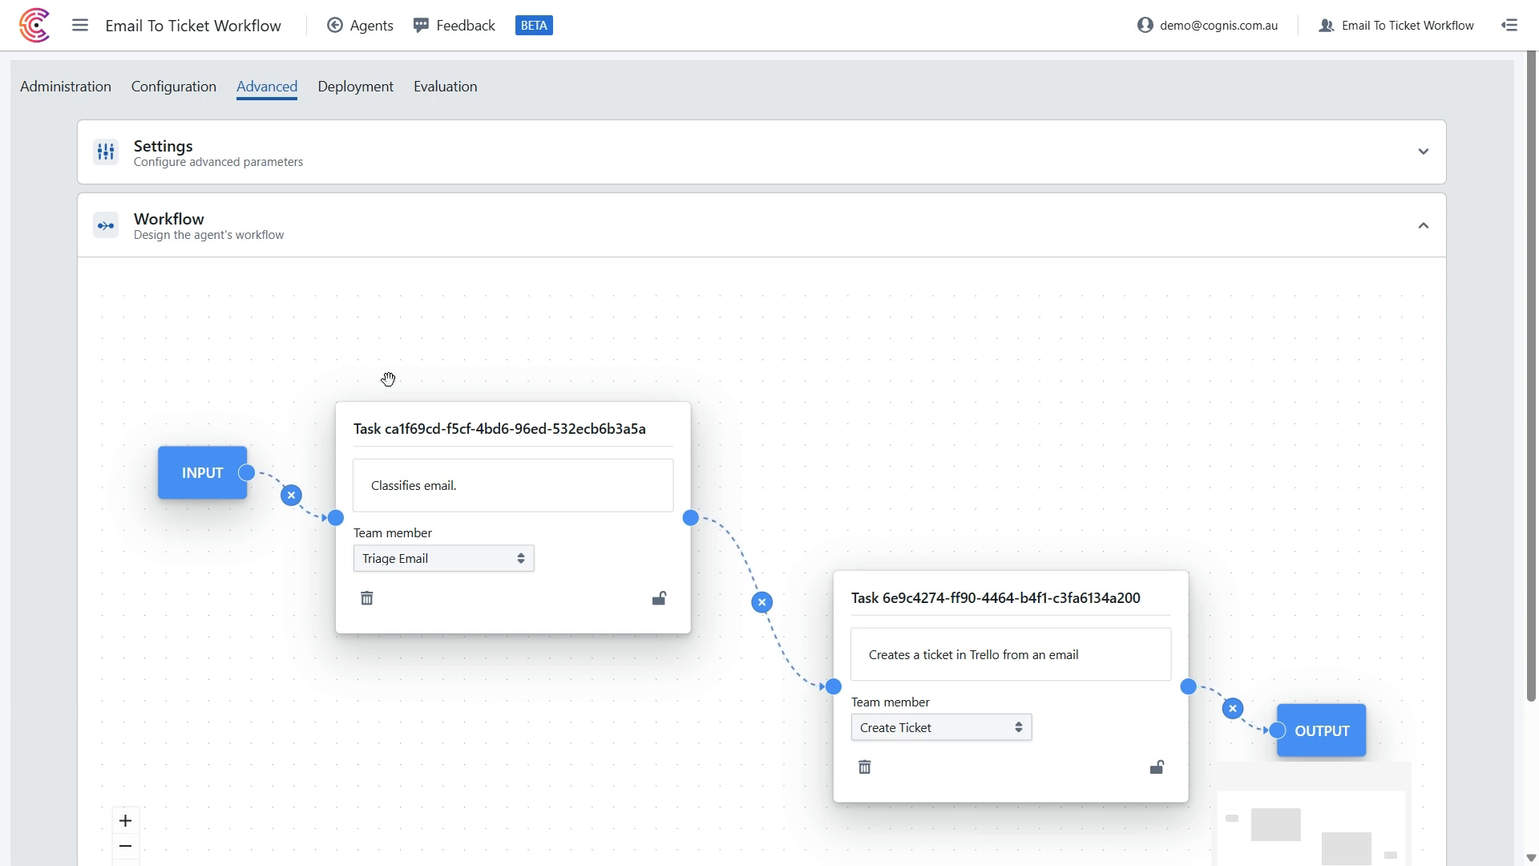
click(376, 92)
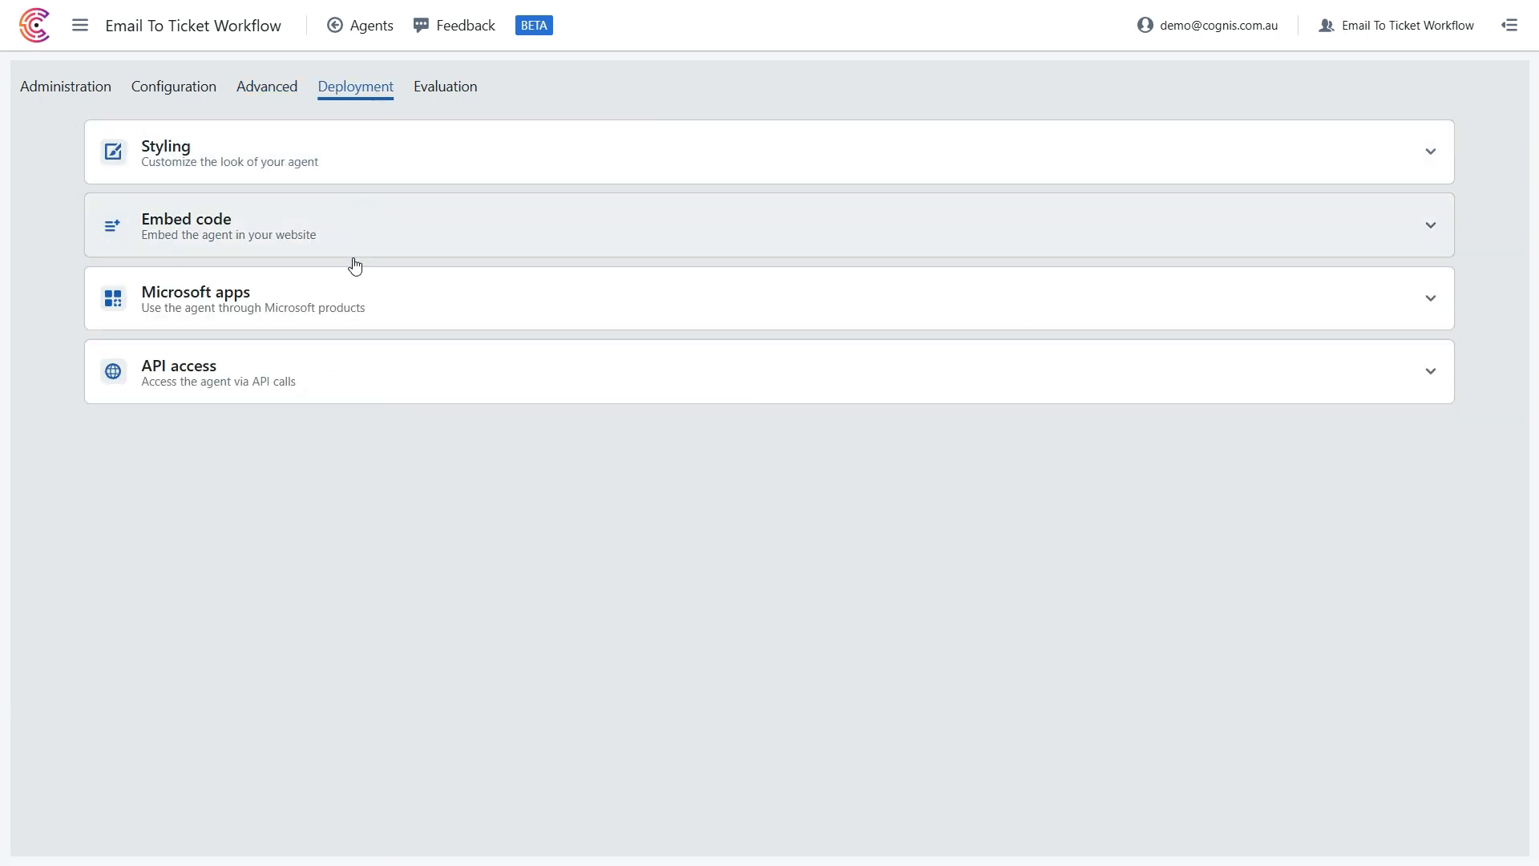
click(347, 356)
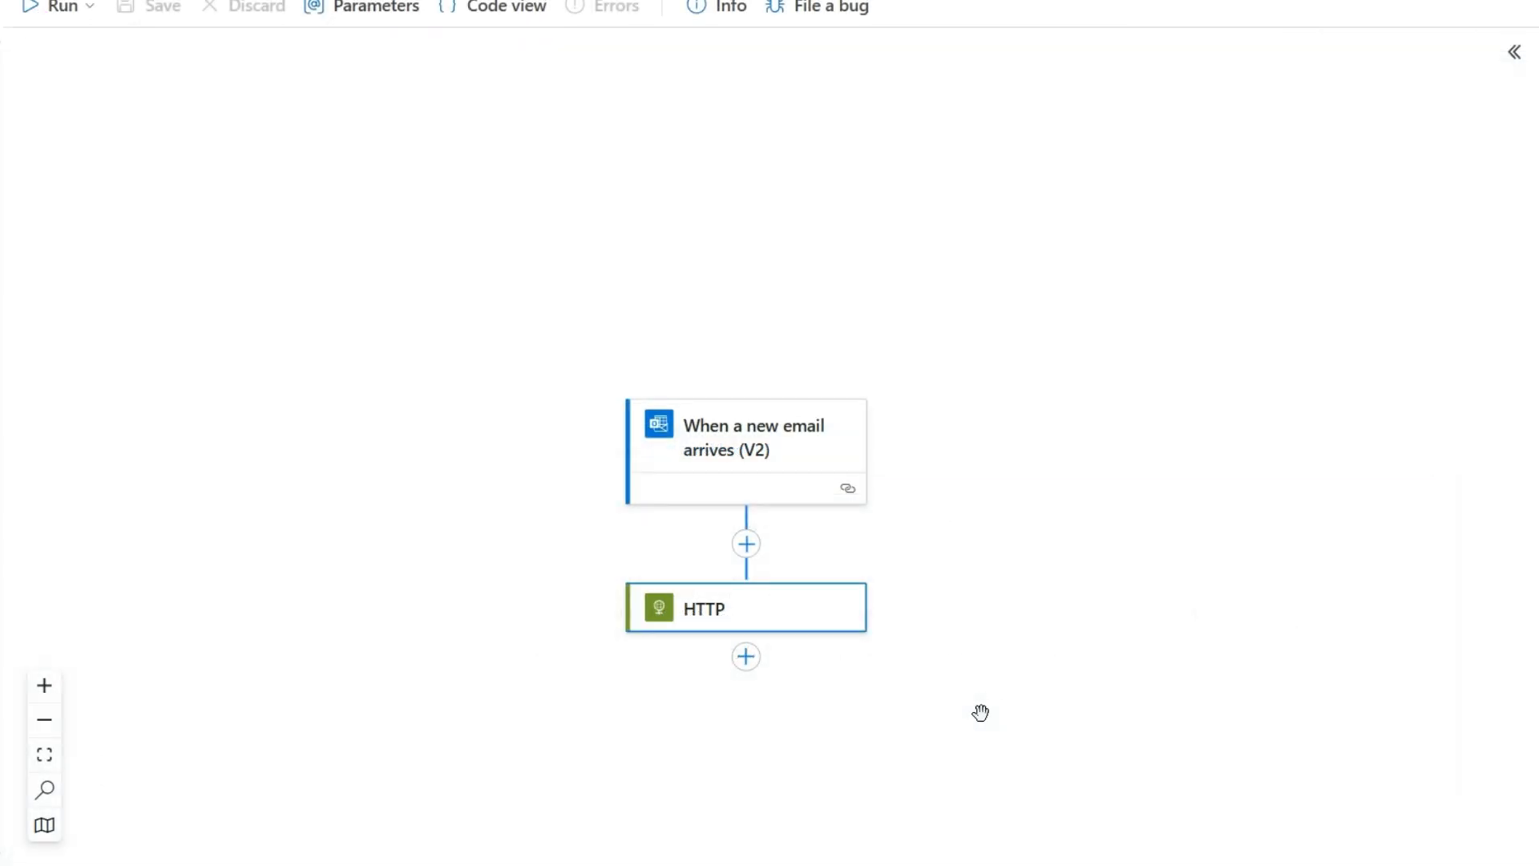
Switch to the email-triggered flow designer and open the HTTP action that follows the new-email trigger.
click(832, 625)
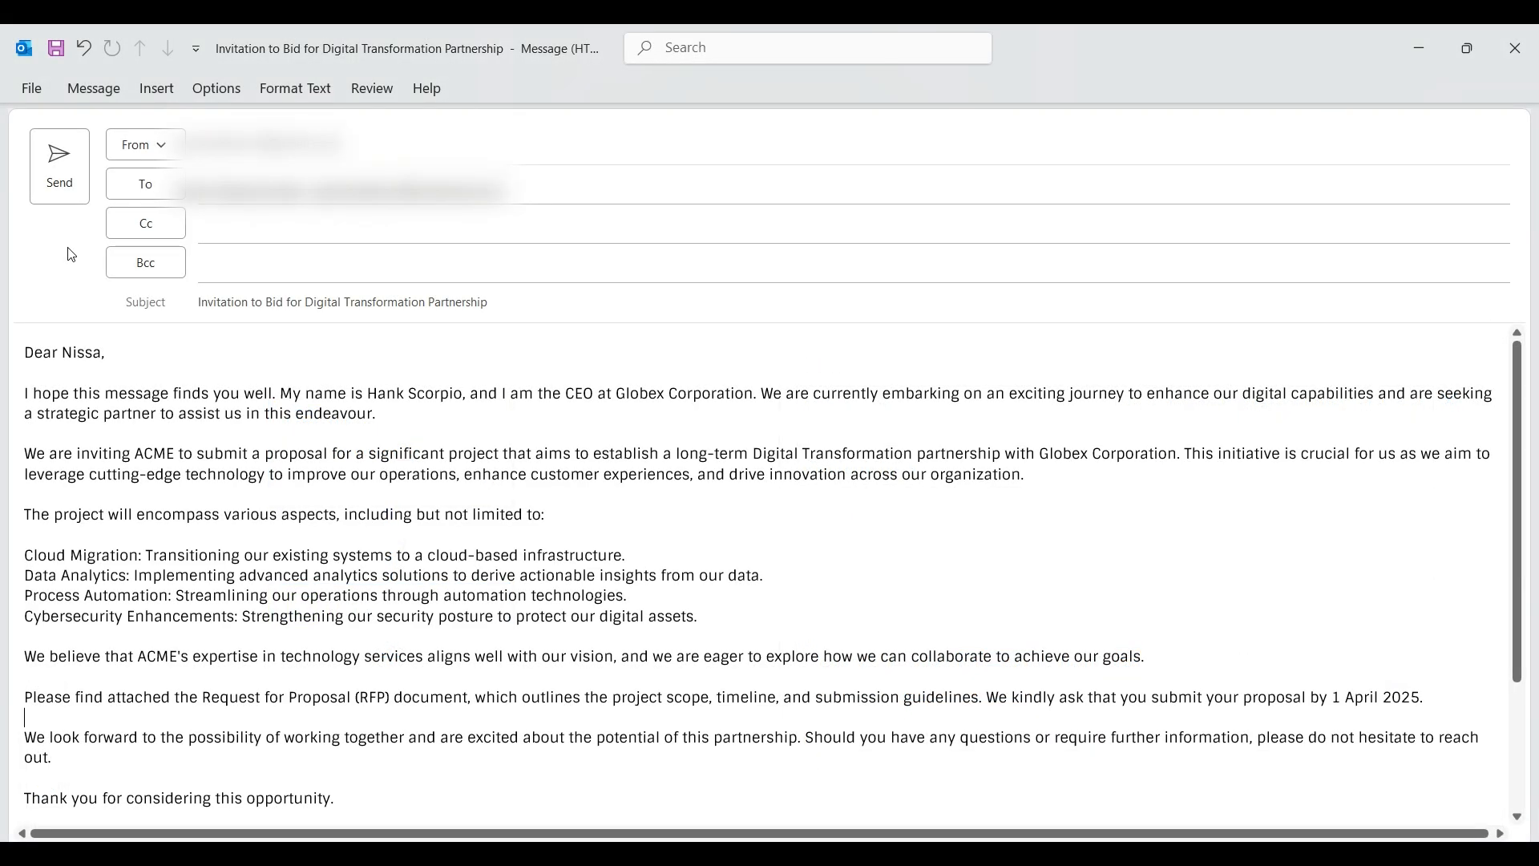
Switch to Outlook and send the prepared email "Invitation to Bid for Digital Transformation Partnership".
click(51, 175)
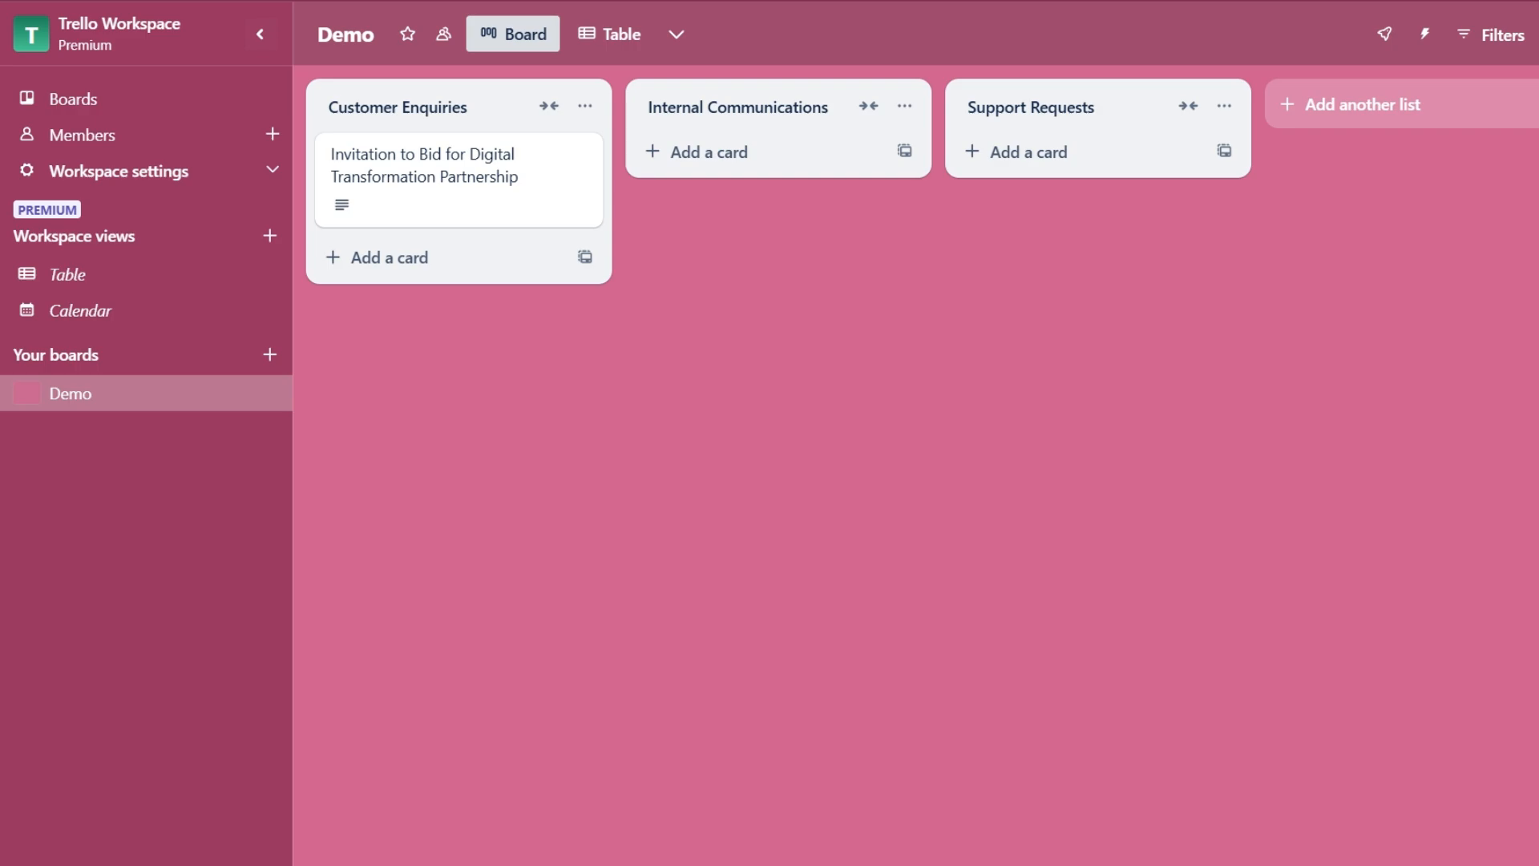
On the Trello Demo board, open the "Invitation to Bid for Digital Transformation Partnership" card under Customer Enquiries and read its full description.
click(553, 158)
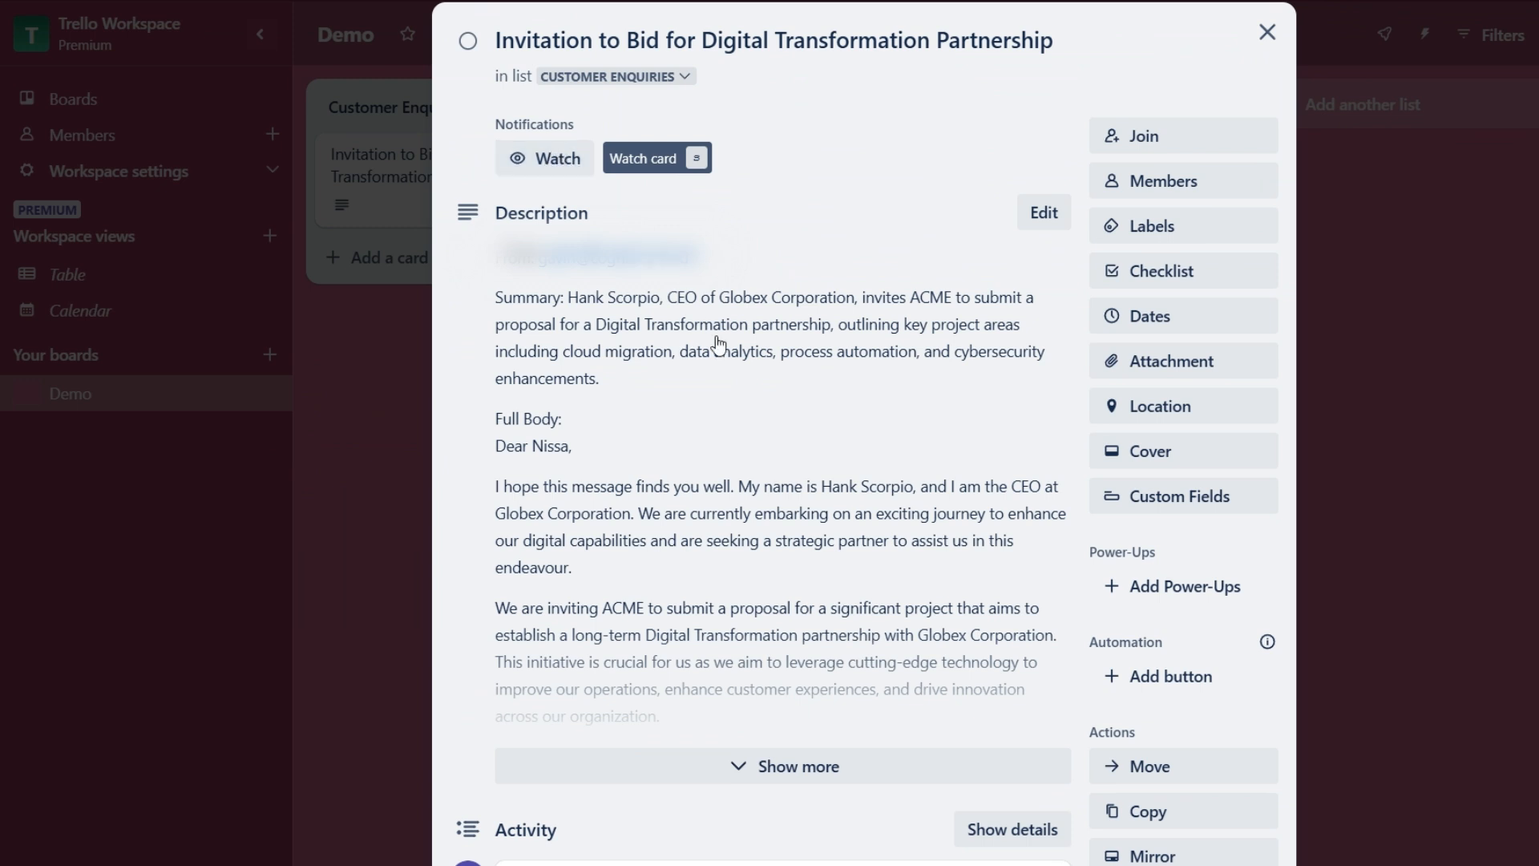
click(891, 765)
scroll(894, 762, down, 5)
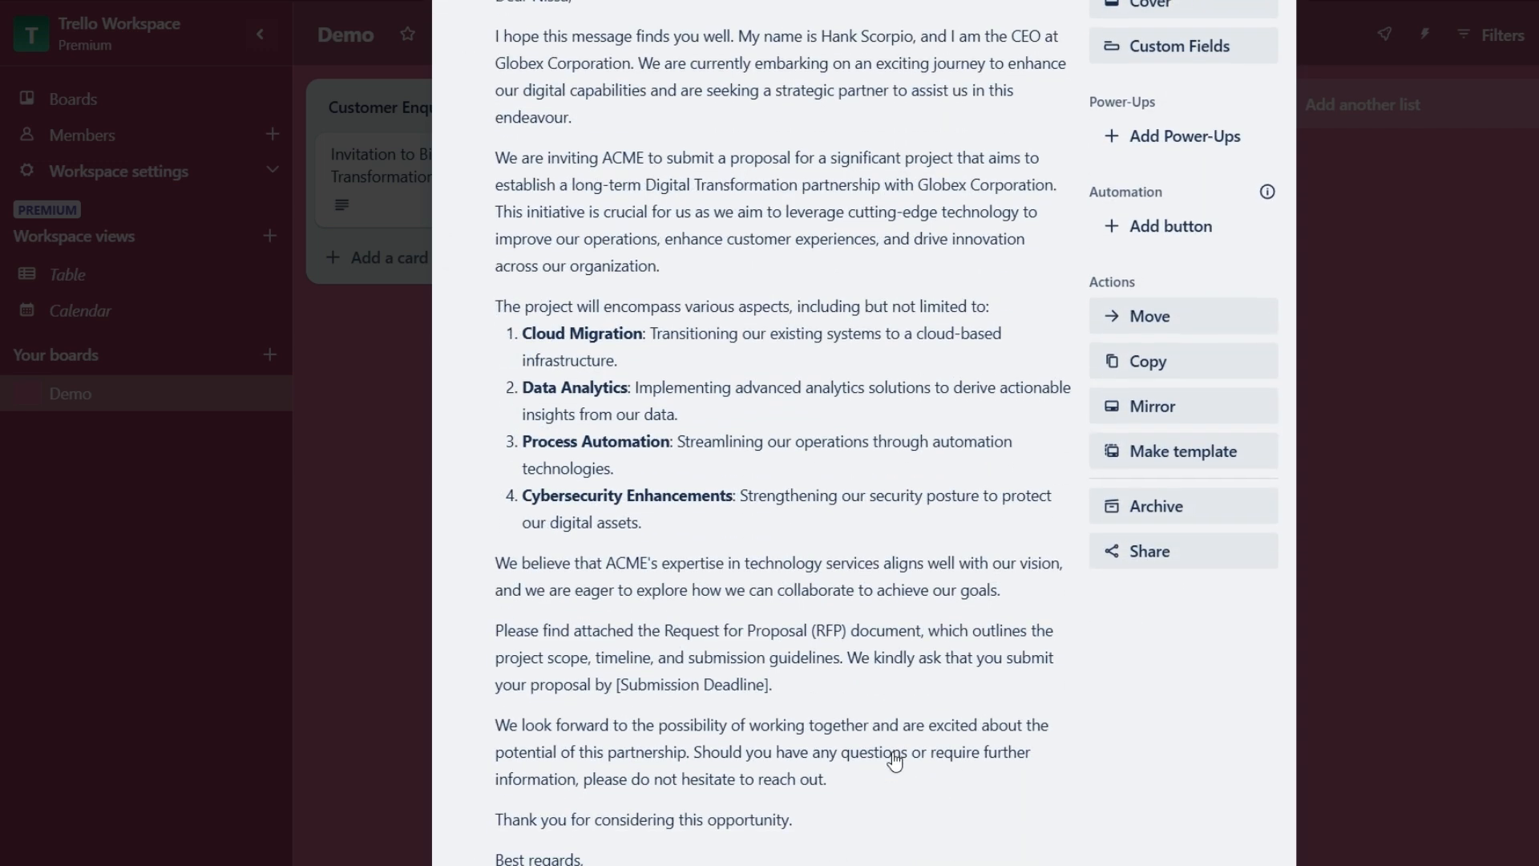
scroll(895, 762, down, 2)
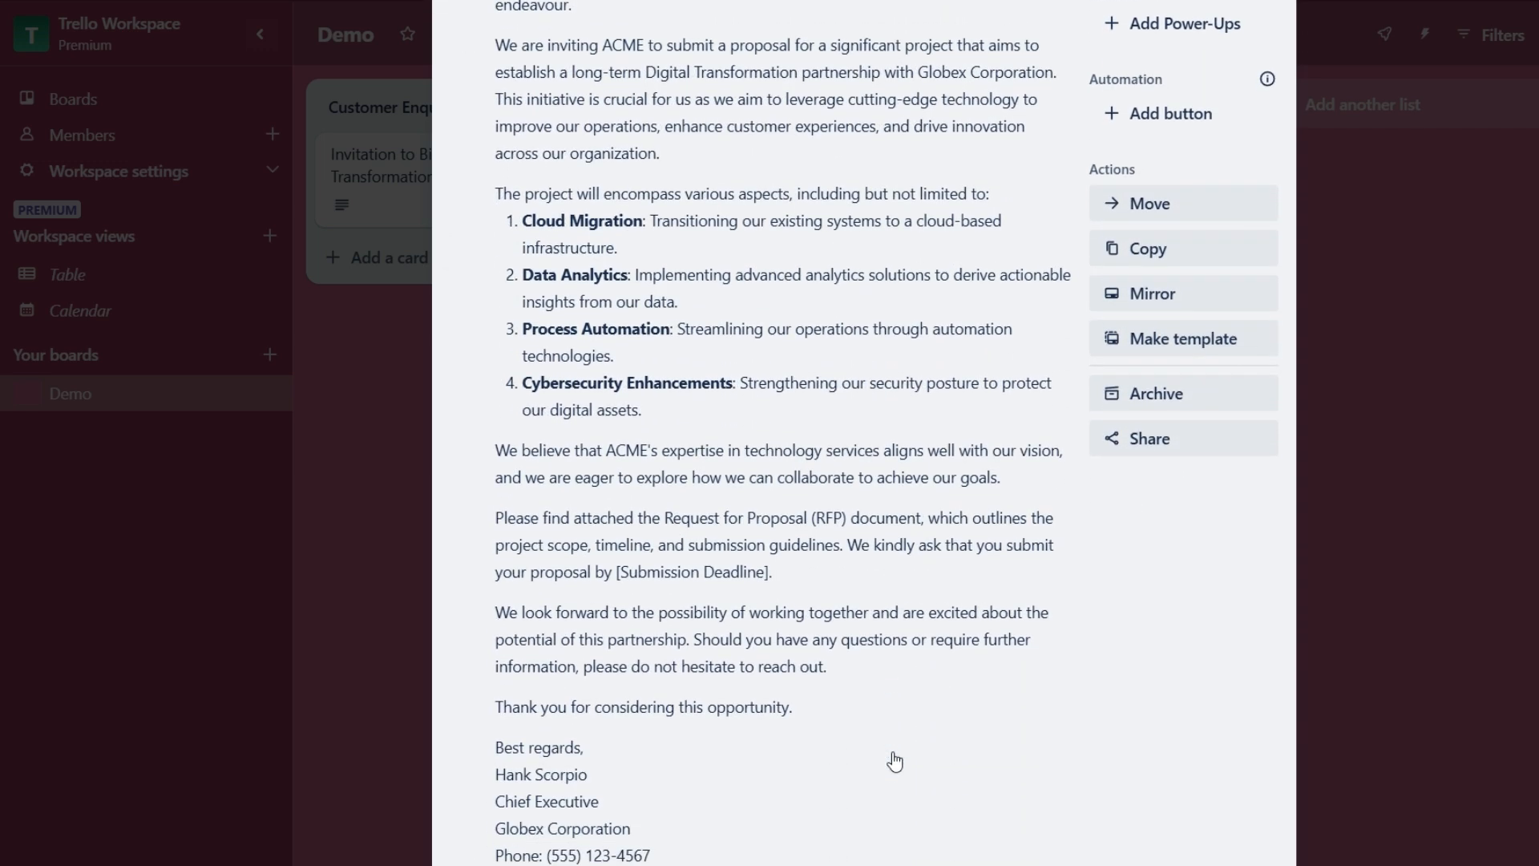